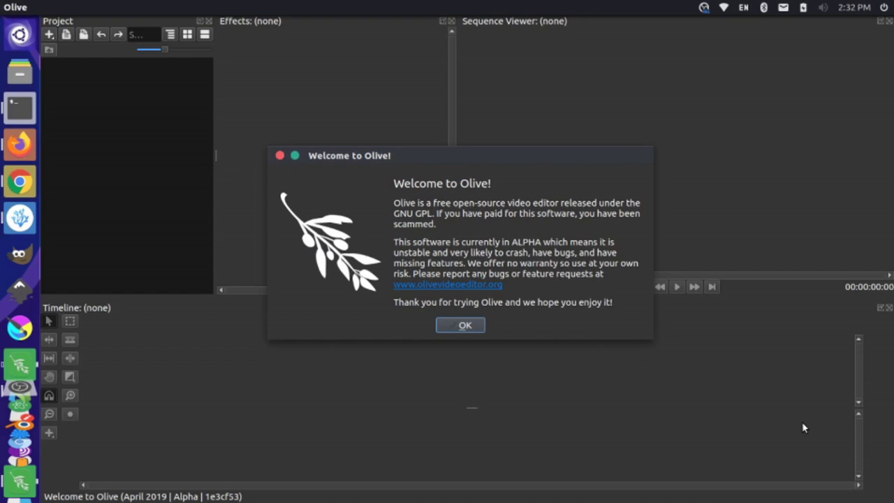
# Dismiss the Welcome to Olive dialog, leaving an empty untitled project
pyautogui.click(279, 155)
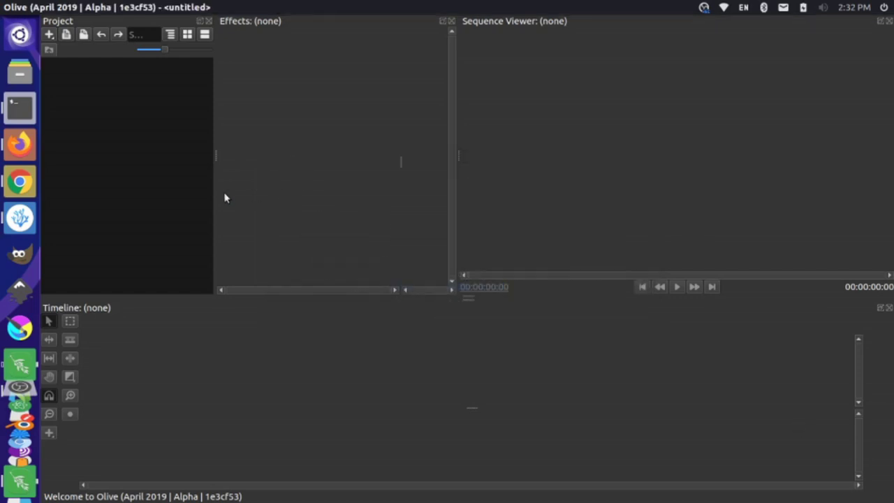
# Download the Strength Training In The Gym clip from Coverr as a zip file
pyautogui.click(19, 143)
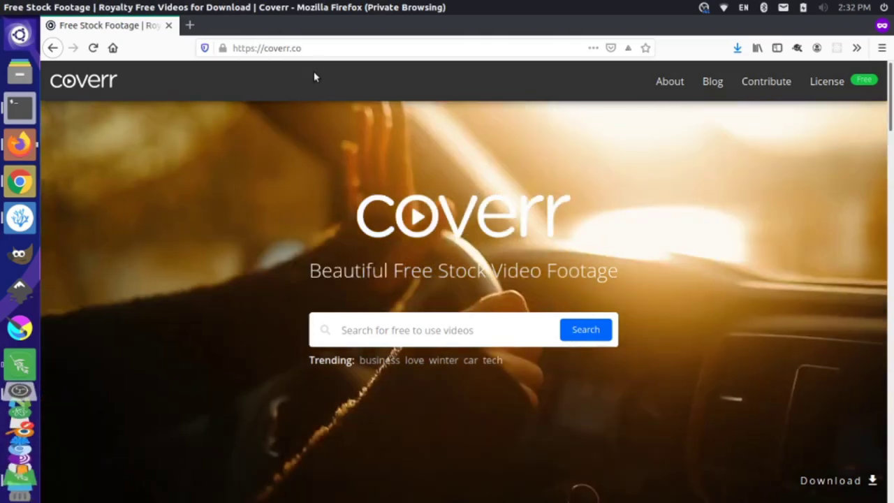
pyautogui.click(215, 51)
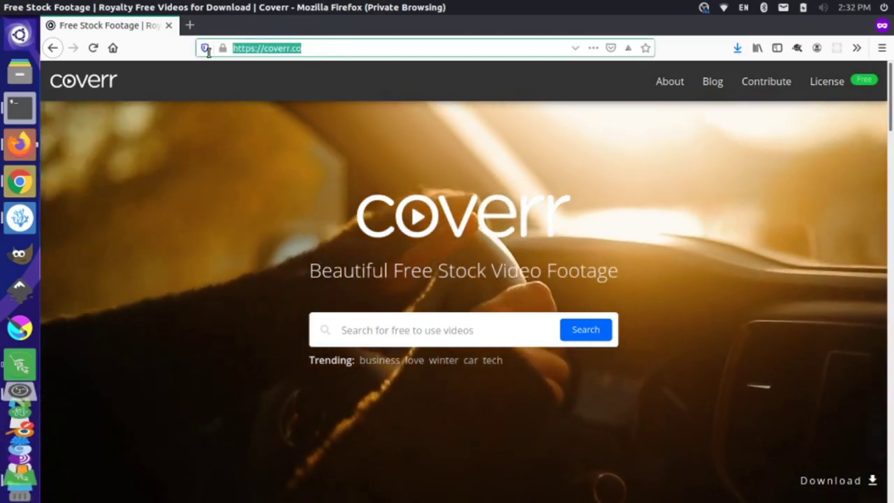
pyautogui.scroll(-2, 296, 222)
pyautogui.scroll(-10, 296, 223)
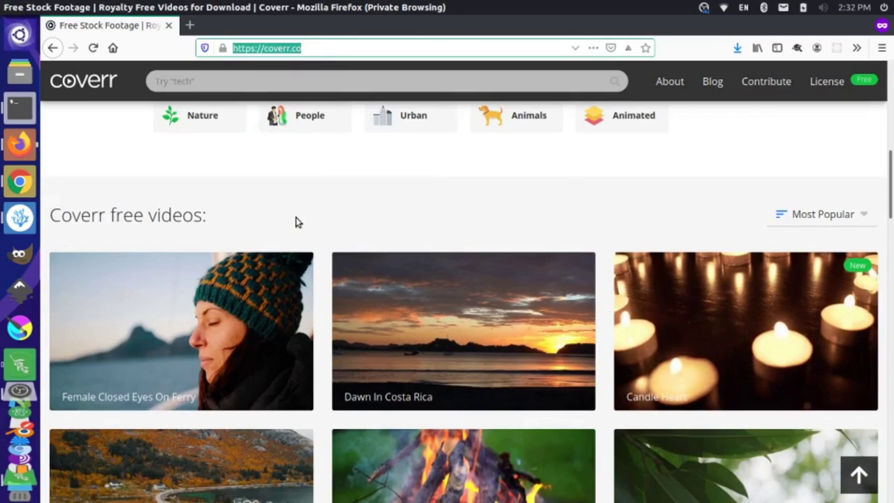
pyautogui.scroll(-6, 338, 340)
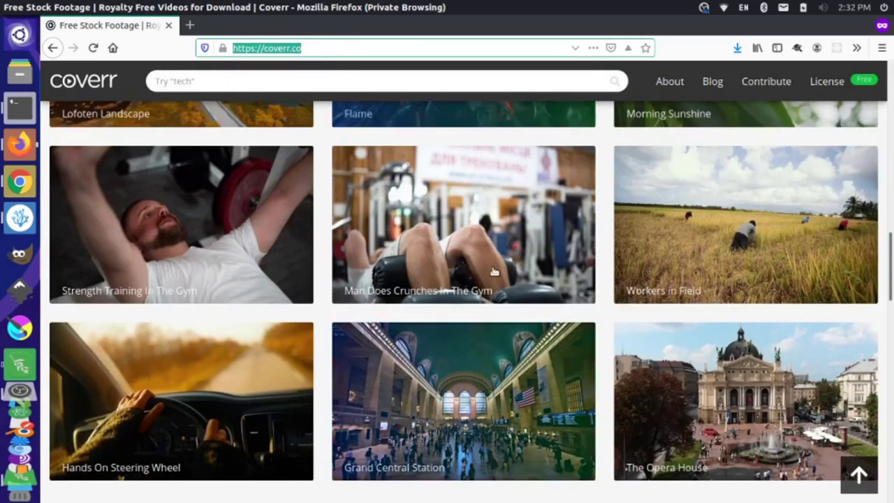
pyautogui.click(191, 221)
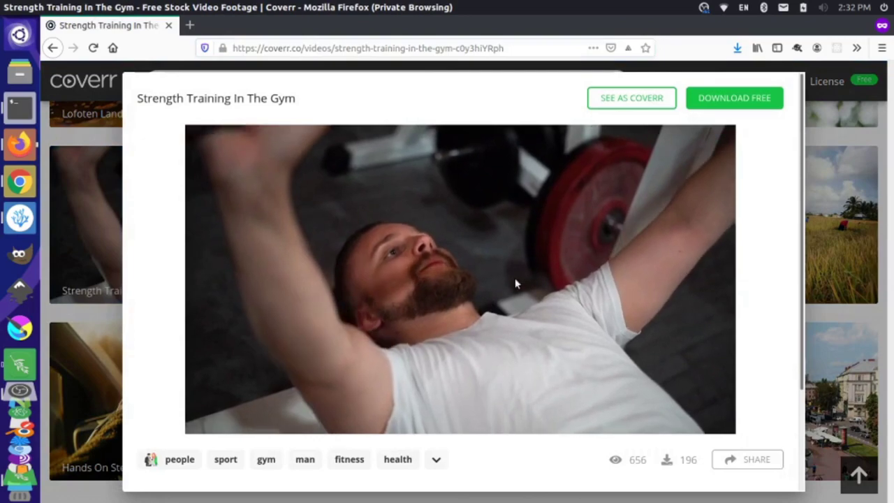
pyautogui.click(734, 99)
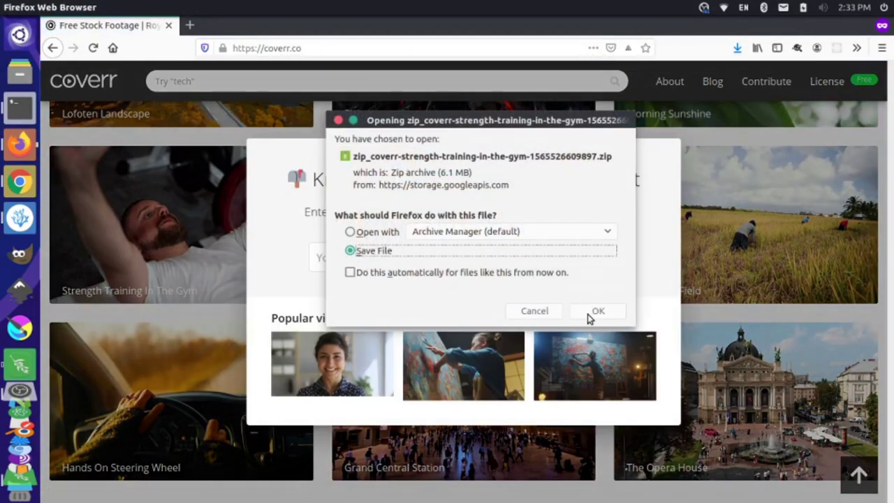
pyautogui.click(598, 311)
pyautogui.click(218, 158)
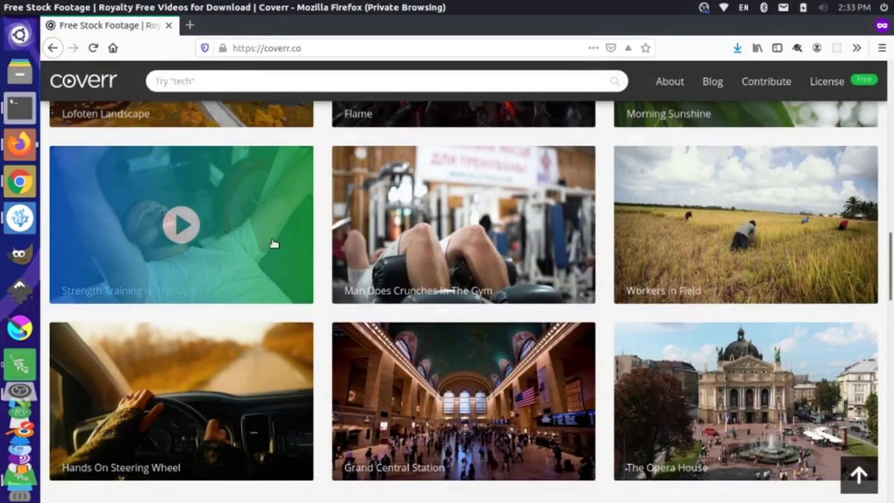
# Download the Grand Central Station clip from Coverr as a zip file
pyautogui.scroll(-5, 272, 244)
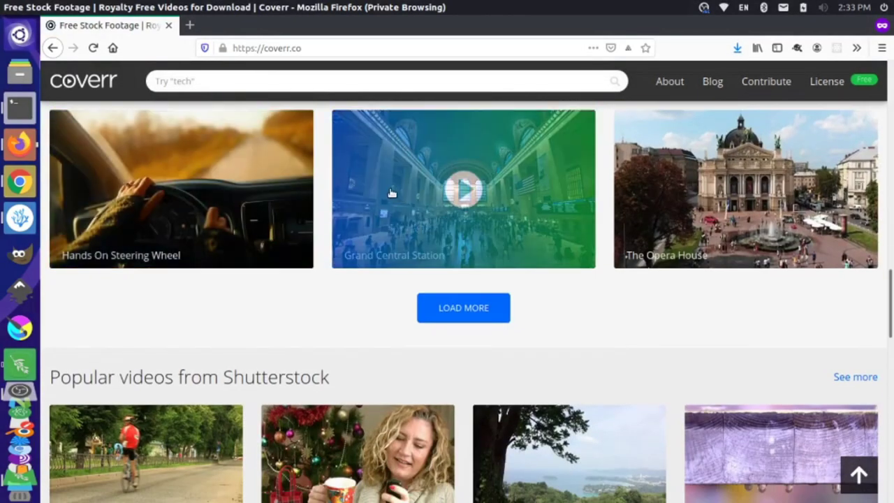
pyautogui.click(499, 180)
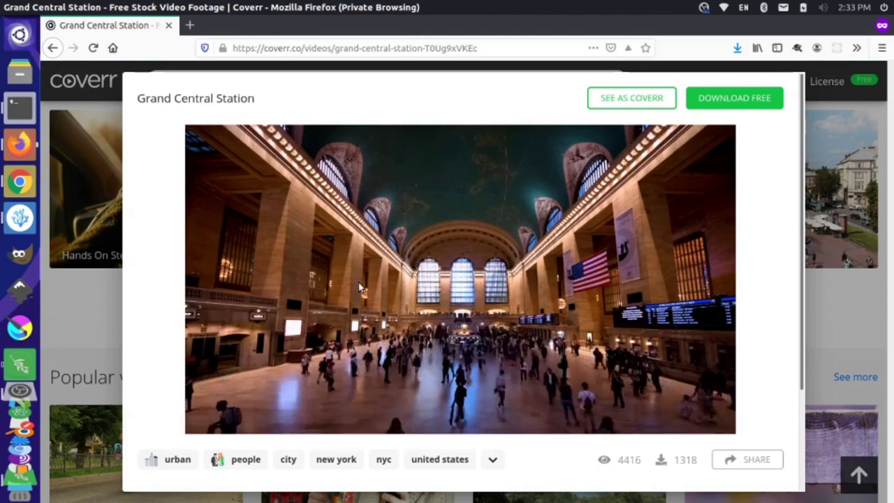
pyautogui.click(731, 99)
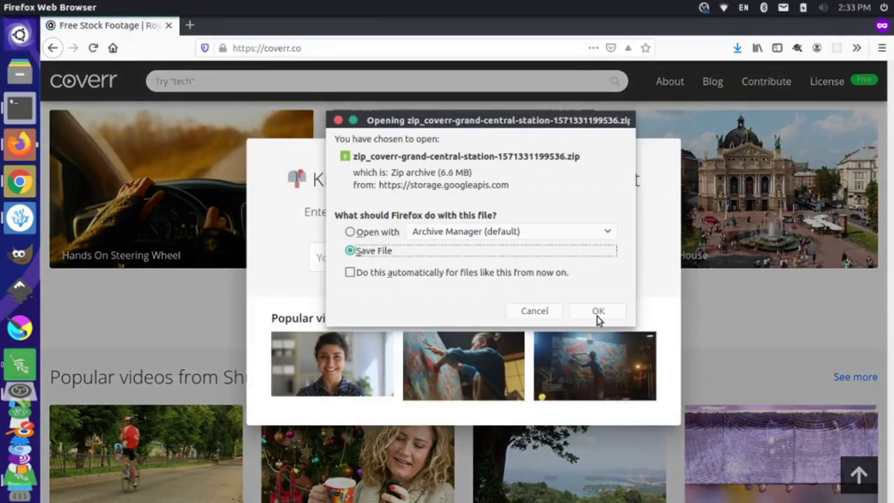
pyautogui.click(598, 314)
# Back on the Coverr page, load more videos into the grid
pyautogui.click(200, 255)
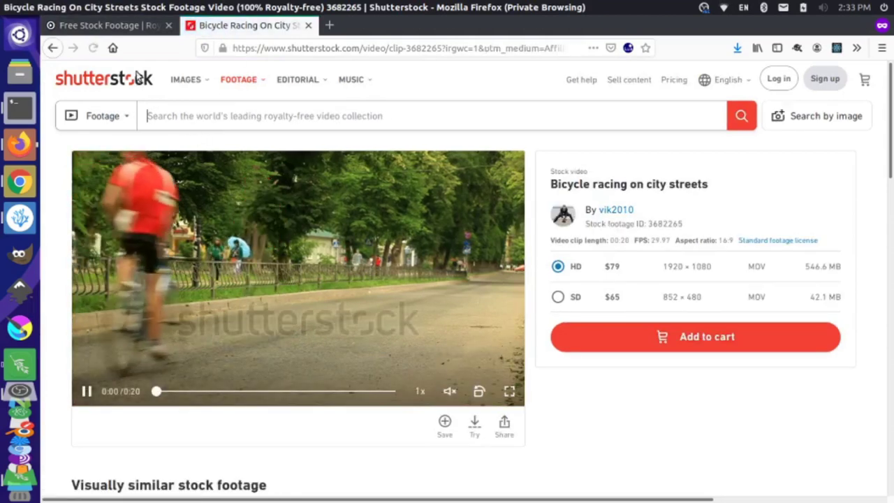
pyautogui.hotkey('ctrl', 'Tab')
pyautogui.scroll(5, 464, 258)
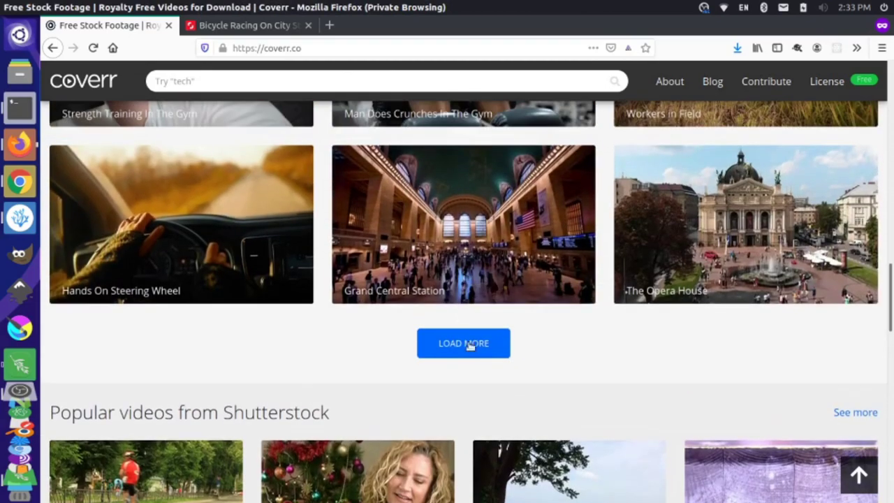
pyautogui.click(469, 345)
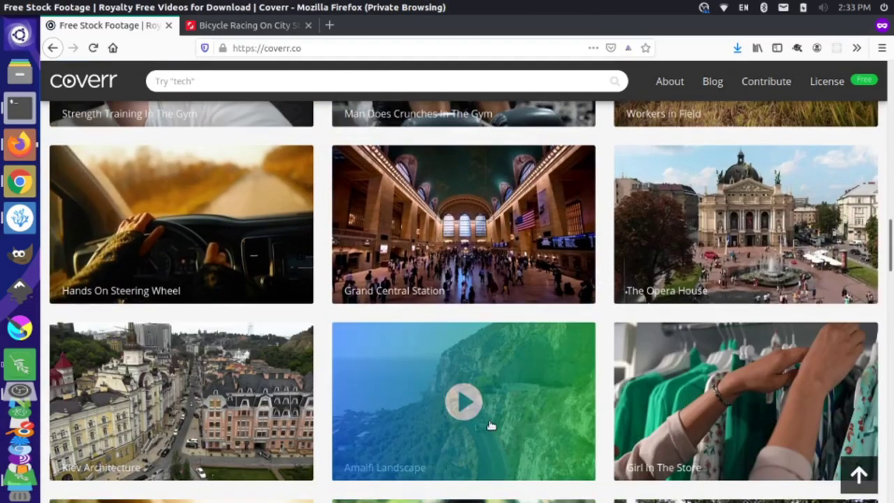
# Download the Workout With Jumping Rope clip as a zip file
pyautogui.scroll(-3, 491, 426)
pyautogui.scroll(-1, 491, 425)
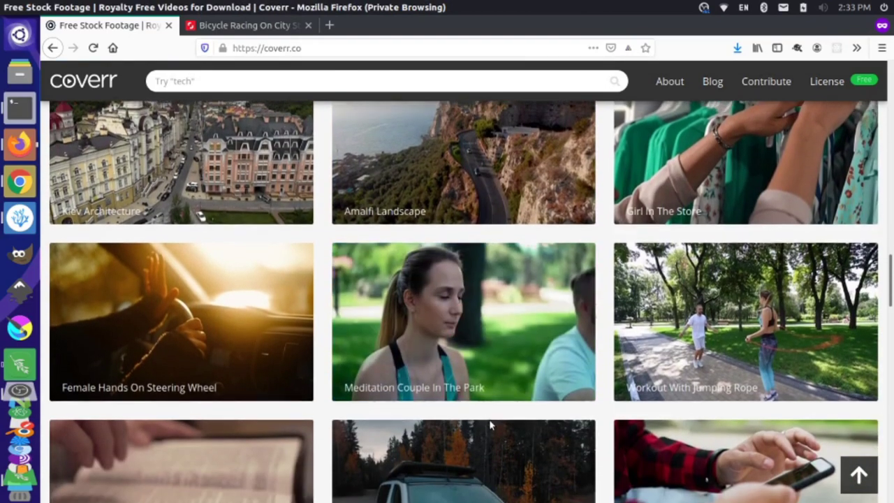
pyautogui.scroll(-2, 492, 426)
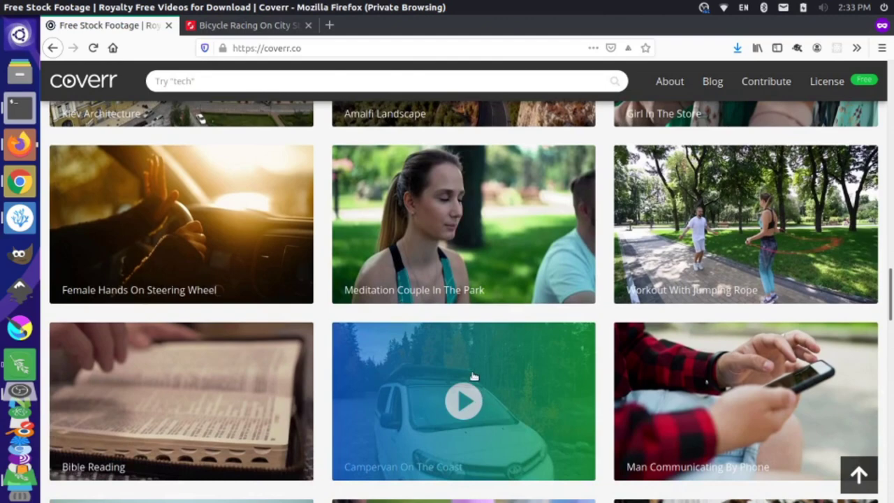
pyautogui.scroll(-1, 475, 412)
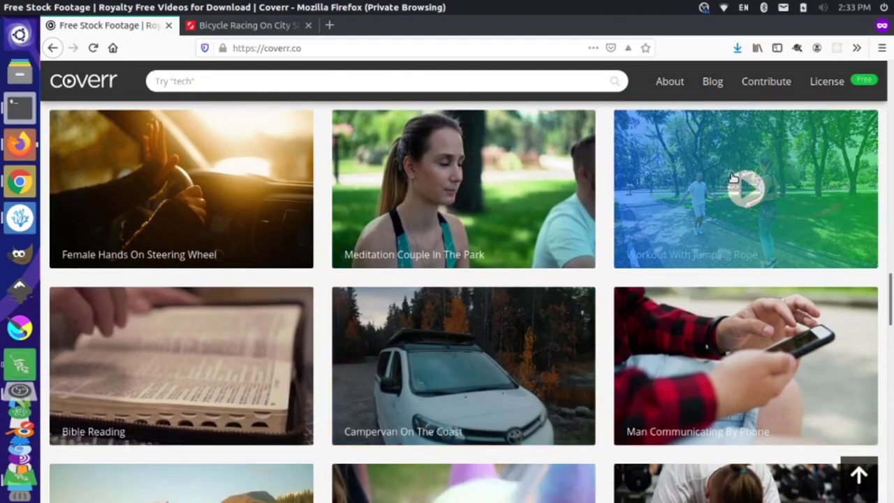
pyautogui.click(741, 186)
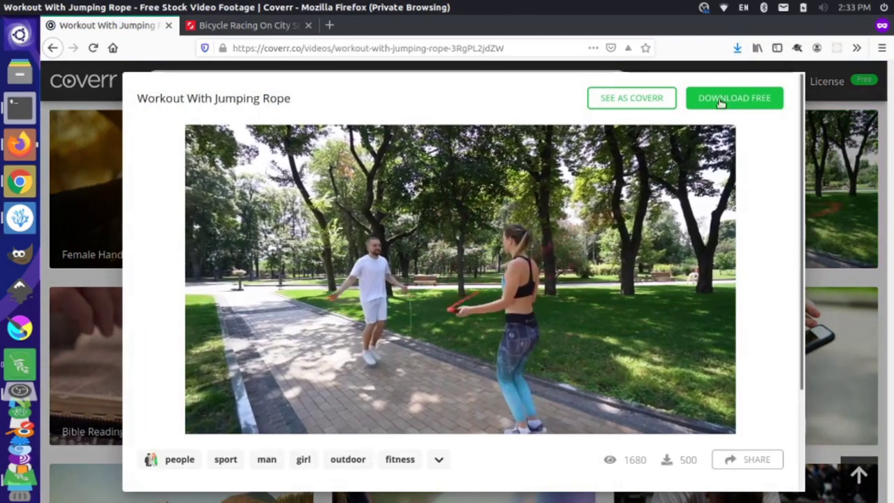
pyautogui.click(733, 98)
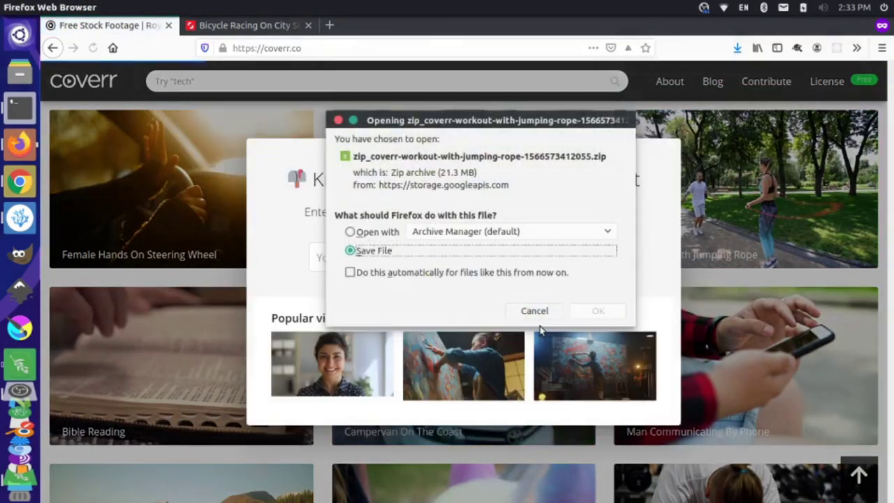
pyautogui.click(597, 311)
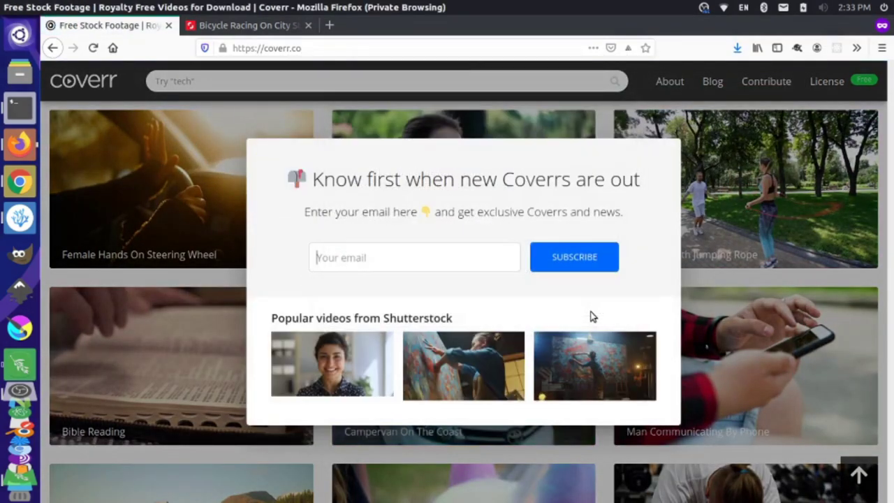
# Extract the strength-training-in-the-gym zip from Downloads with Archive Manager, then close its windows
pyautogui.click(21, 73)
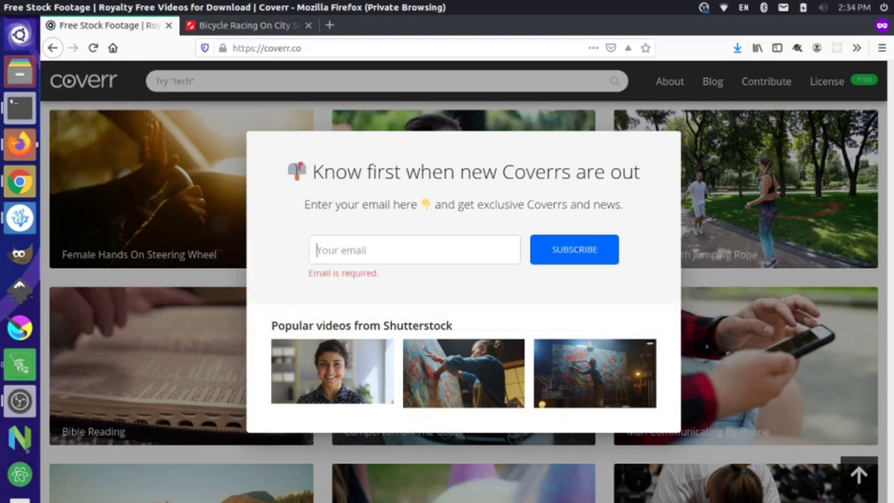
pyautogui.click(100, 146)
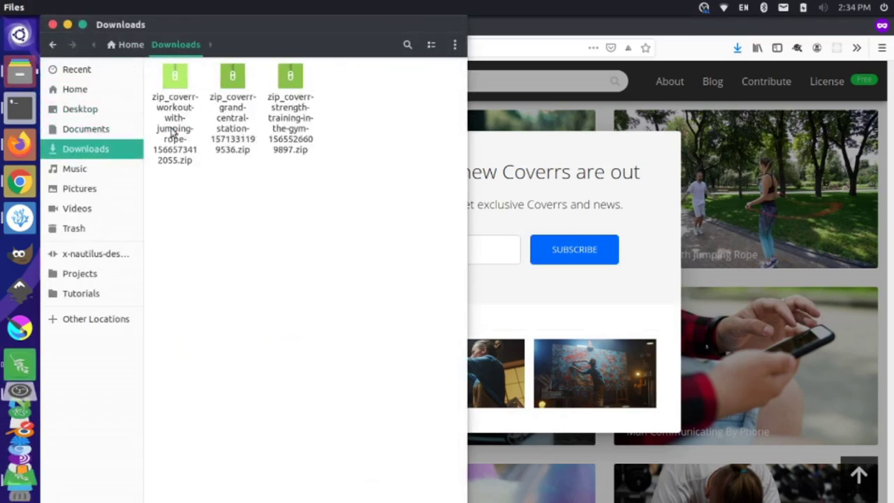
pyautogui.doubleClick(292, 79)
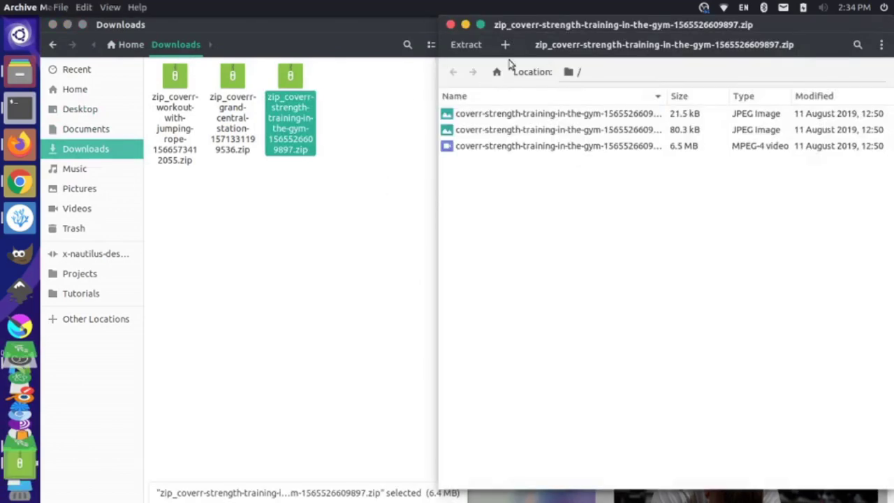
pyautogui.click(462, 44)
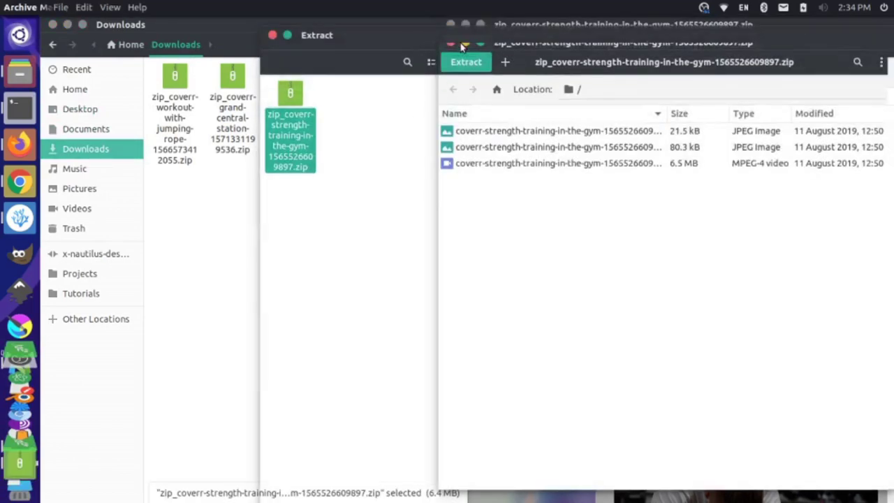
pyautogui.click(873, 498)
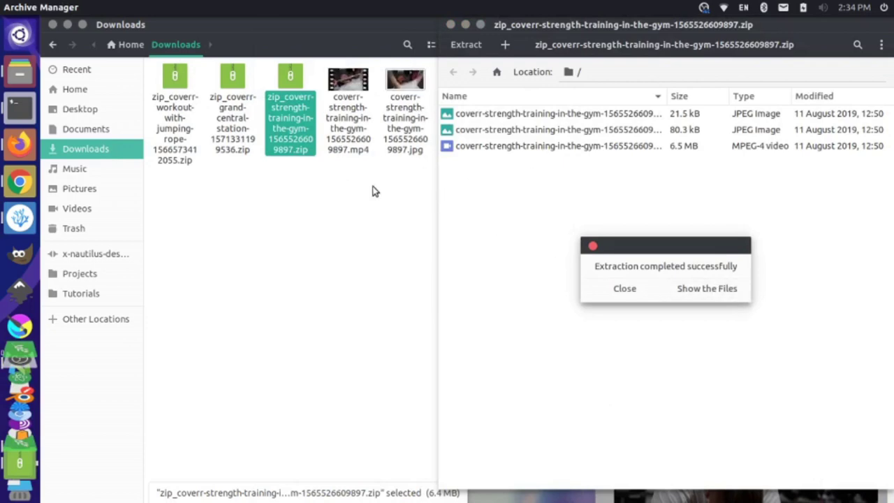
pyautogui.click(706, 288)
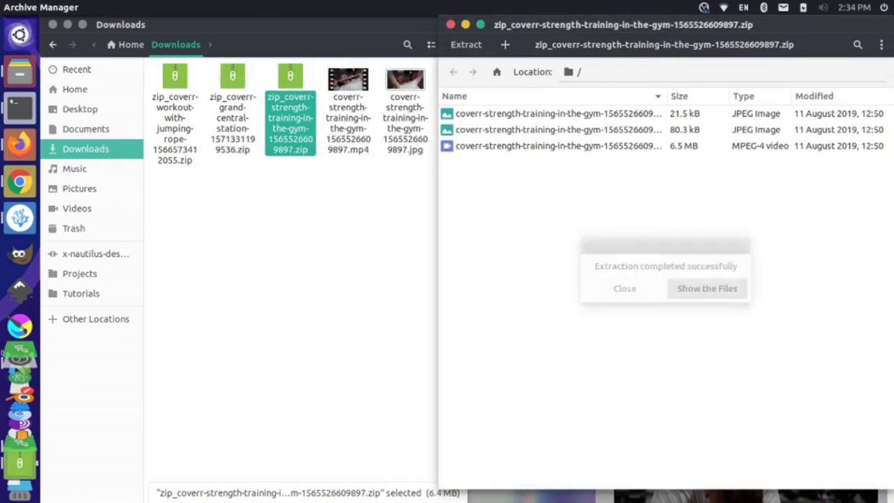
pyautogui.click(479, 24)
pyautogui.click(450, 22)
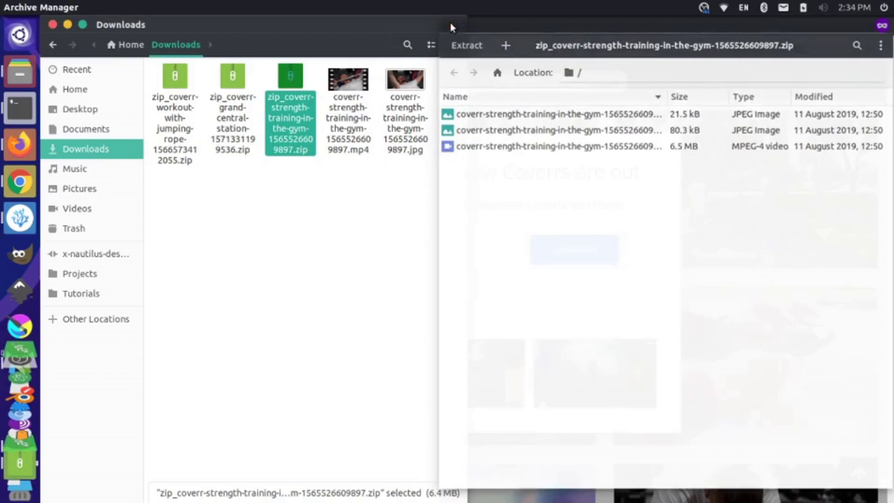
# Extract the Grand Central Station and jumping-rope zips in Downloads with Extract Here
pyautogui.click(236, 83)
pyautogui.rightClick(237, 82)
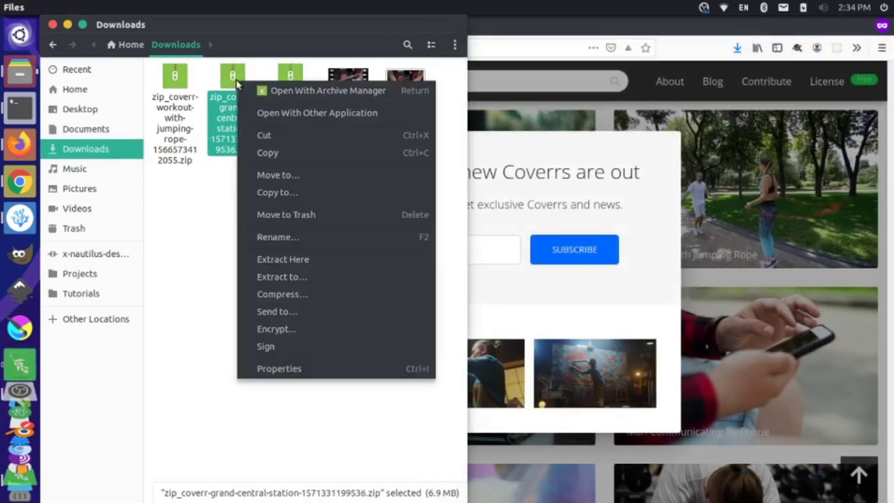
pyautogui.click(293, 260)
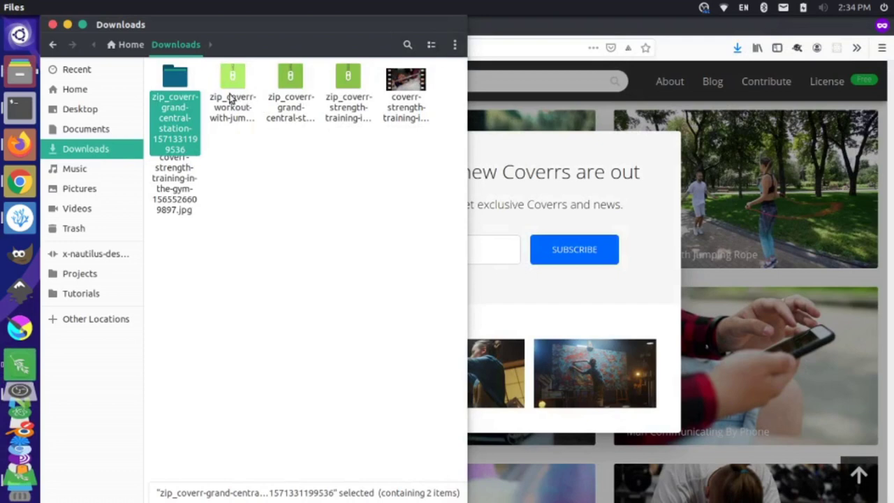
pyautogui.click(234, 164)
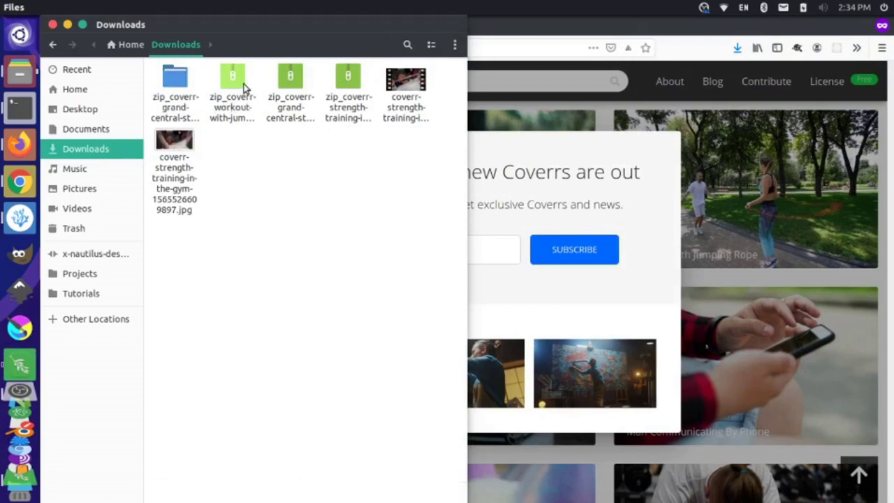
pyautogui.doubleClick(175, 79)
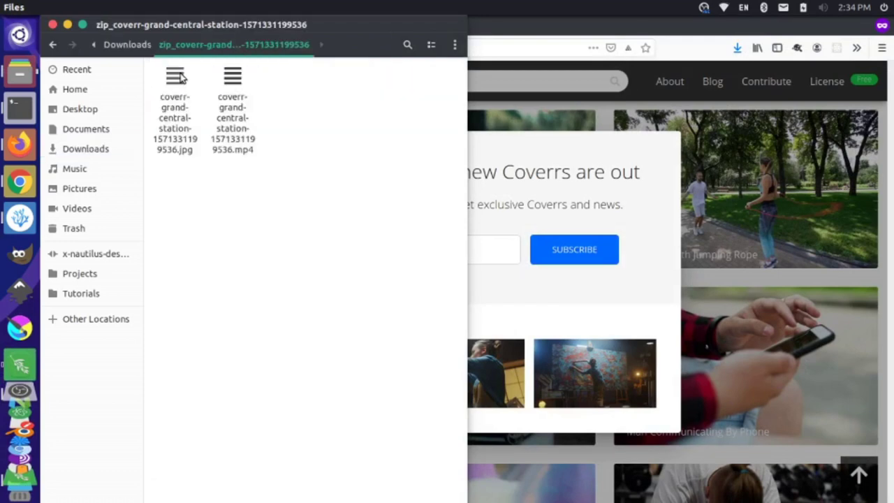
pyautogui.click(146, 46)
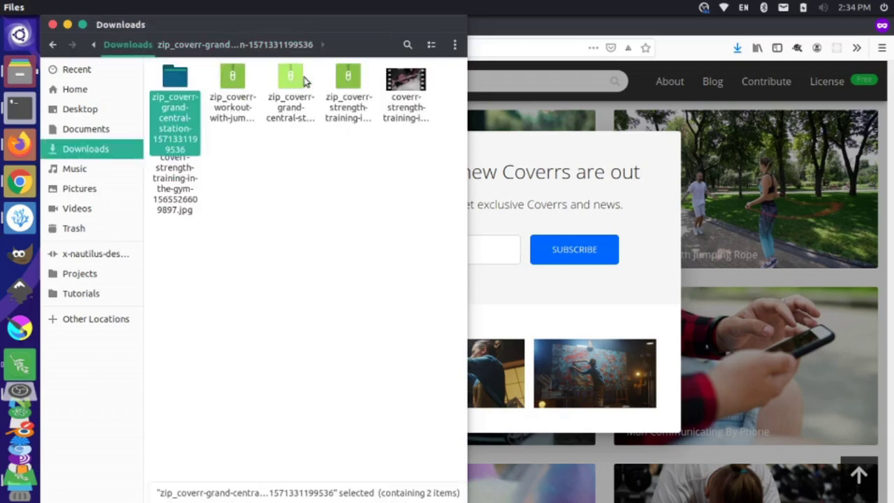
pyautogui.click(237, 77)
pyautogui.rightClick(239, 77)
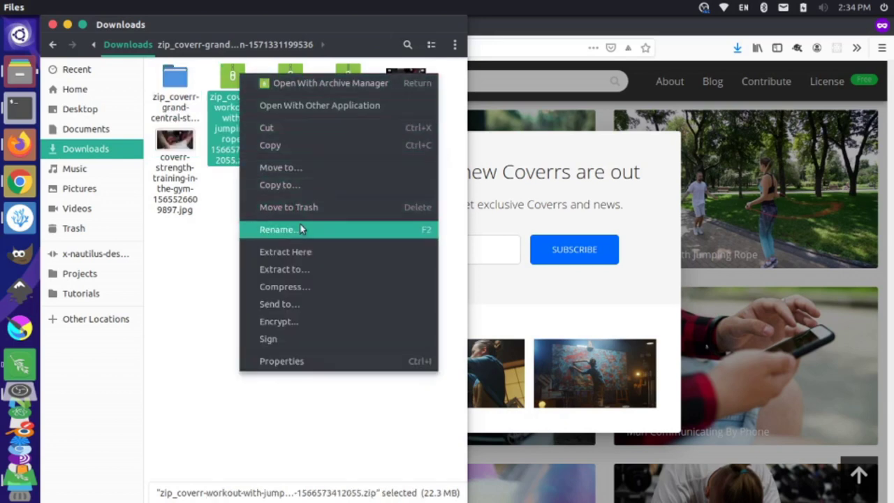
pyautogui.click(301, 255)
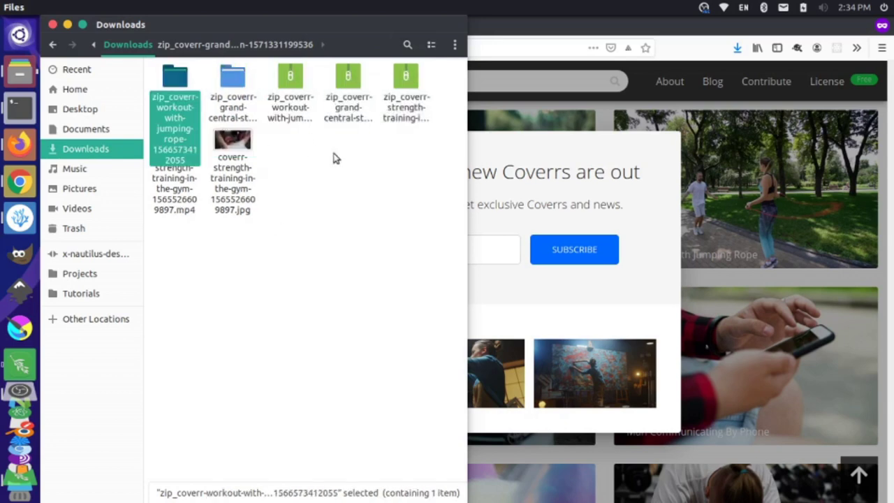
pyautogui.click(314, 166)
# Move the three zip archives to the Trash
pyautogui.moveTo(267, 166); pyautogui.dragTo(395, 89)
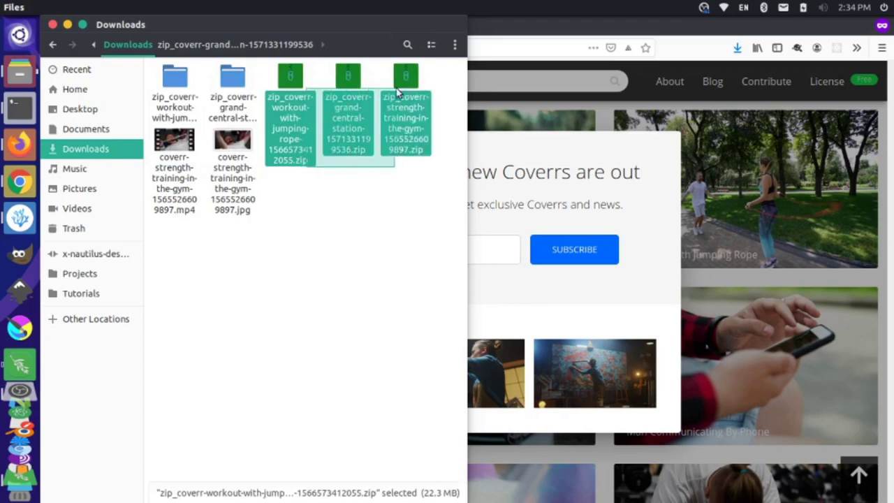
pyautogui.rightClick(397, 89)
pyautogui.click(440, 245)
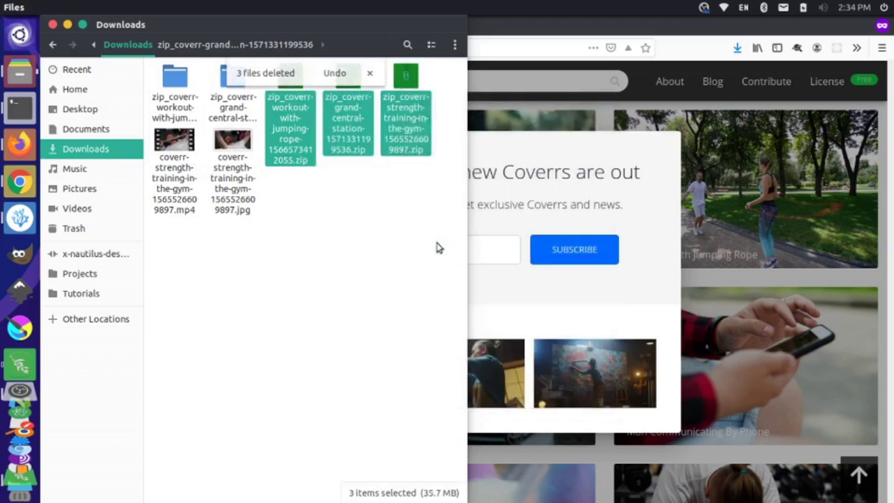
# Move the Grand Central and jumping-rope jpg and mp4 files up into Downloads
pyautogui.doubleClick(231, 112)
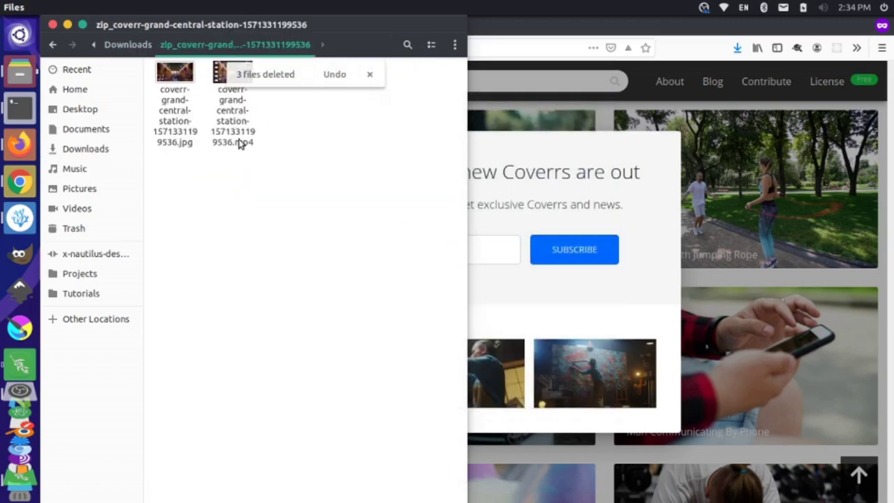
pyautogui.moveTo(235, 174); pyautogui.dragTo(279, 206)
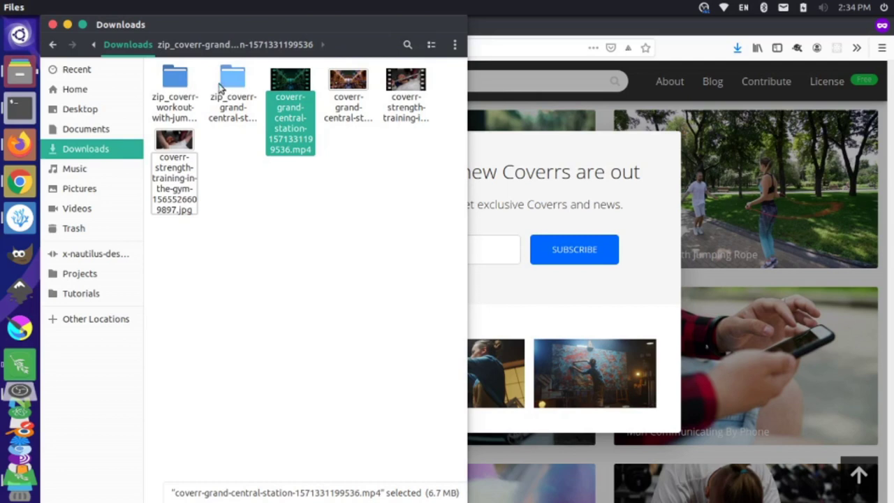
pyautogui.doubleClick(174, 83)
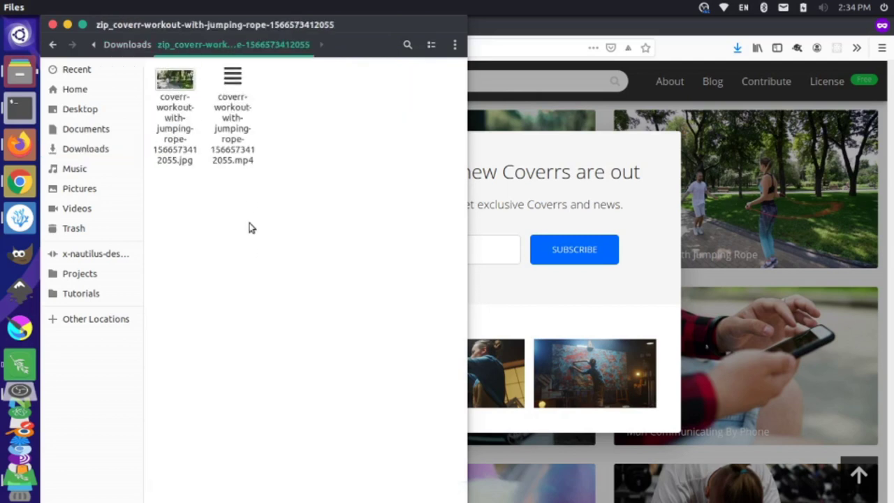
pyautogui.moveTo(252, 246); pyautogui.dragTo(355, 266)
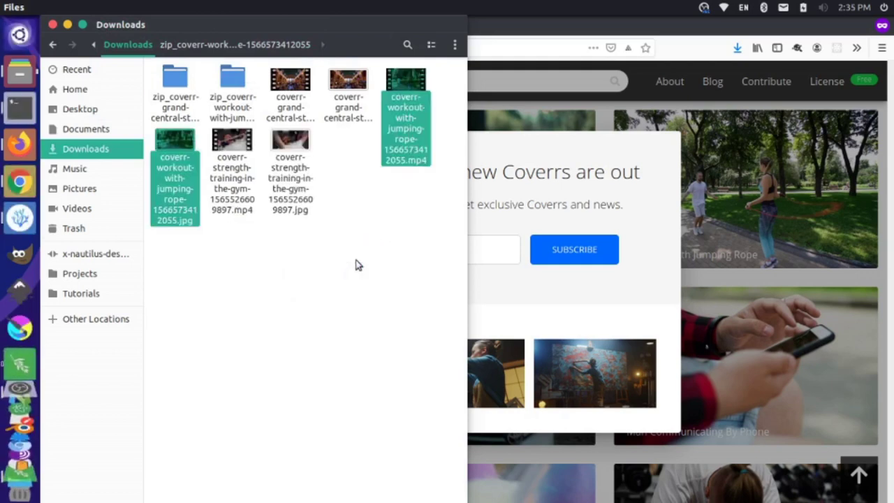
pyautogui.click(293, 294)
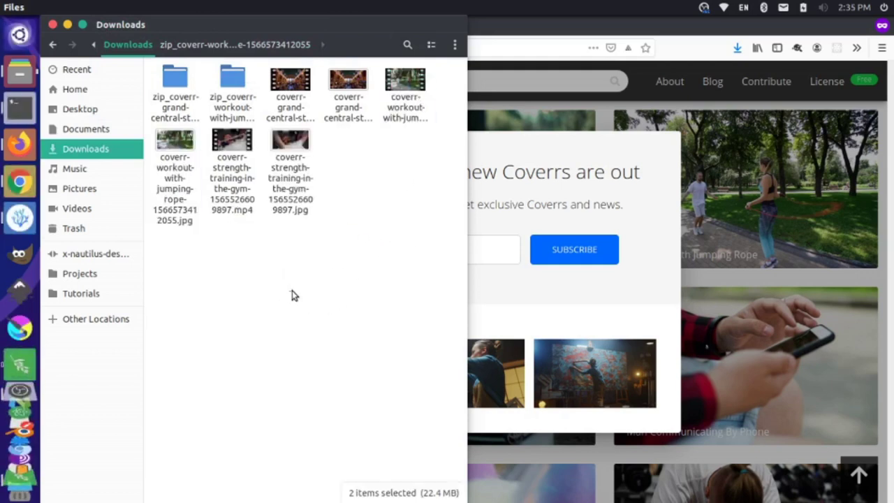
# Trash the strength training, jumping rope and Grand Central jpg stills
pyautogui.click(291, 154)
pyautogui.rightClick(296, 158)
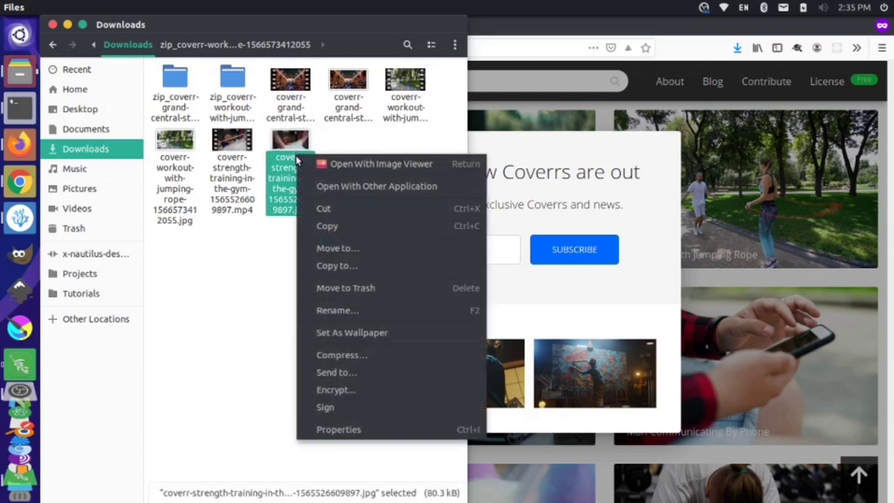
pyautogui.click(343, 288)
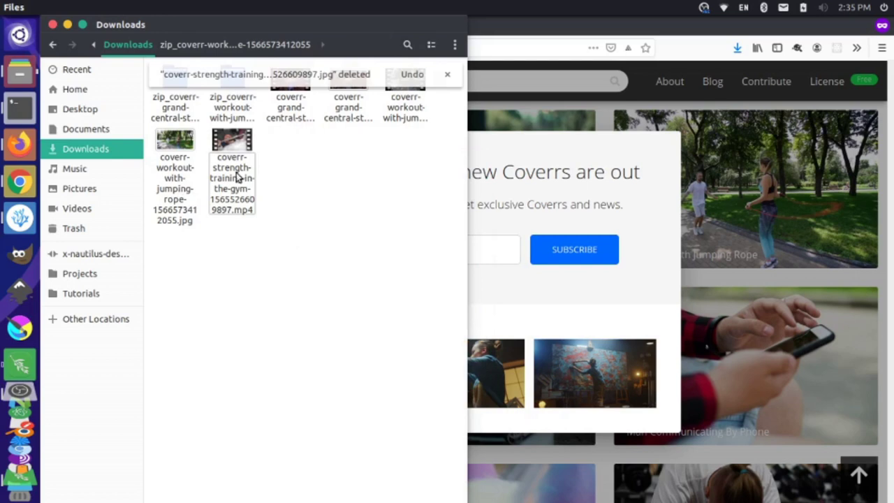
pyautogui.rightClick(182, 154)
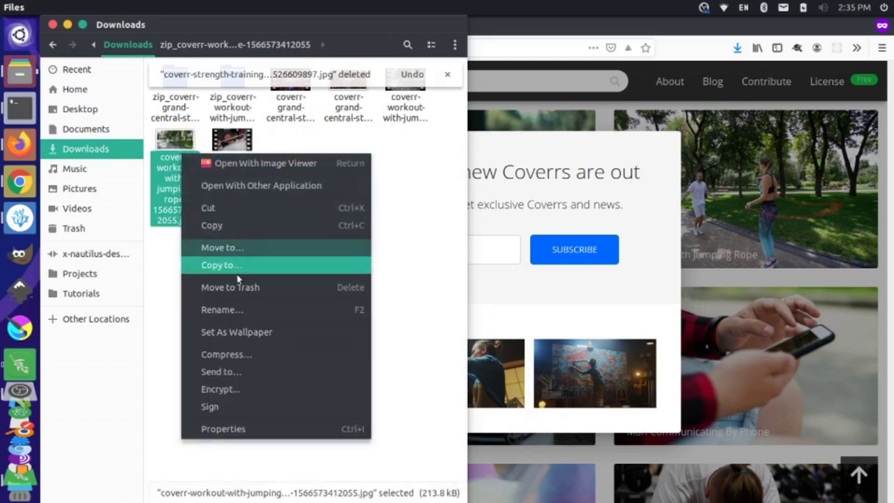
pyautogui.click(241, 288)
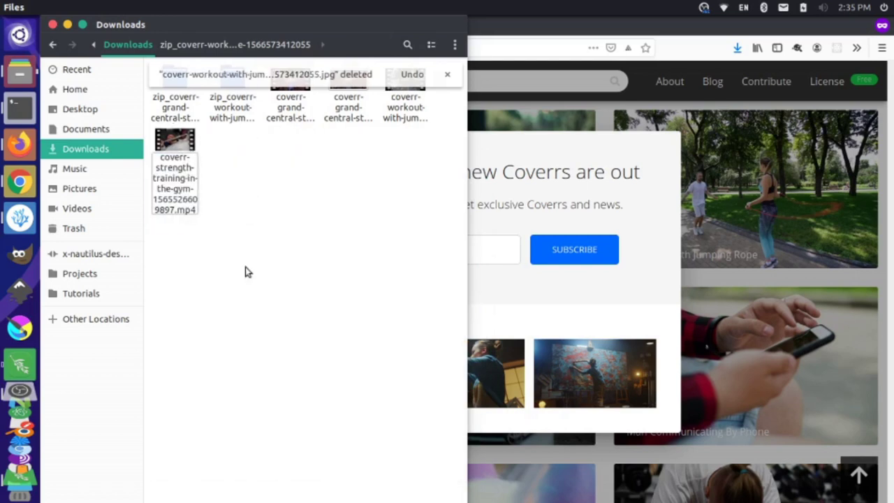
pyautogui.click(359, 111)
pyautogui.rightClick(349, 112)
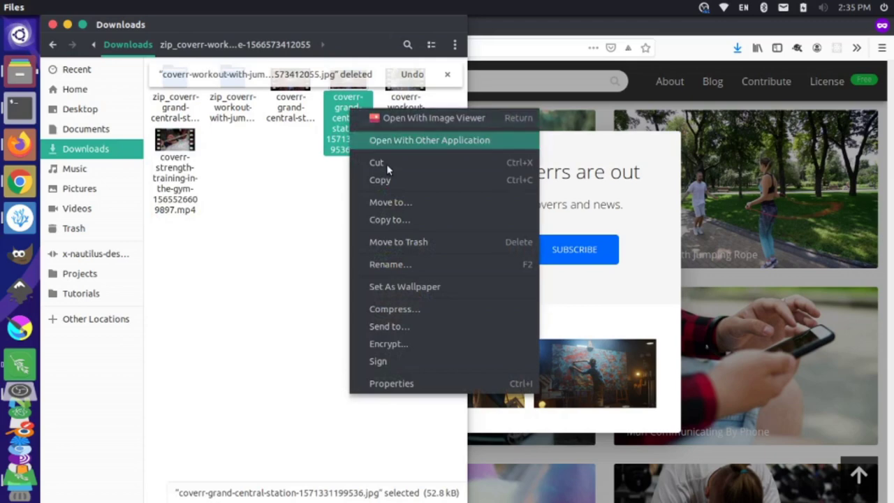
pyautogui.click(402, 242)
# Trash both extracted zip_coverr folders
pyautogui.moveTo(185, 200); pyautogui.dragTo(224, 90)
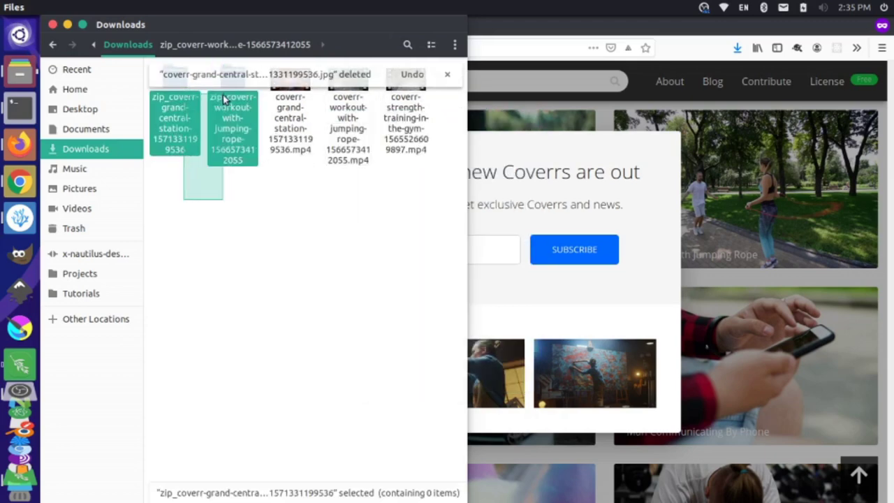
pyautogui.rightClick(224, 96)
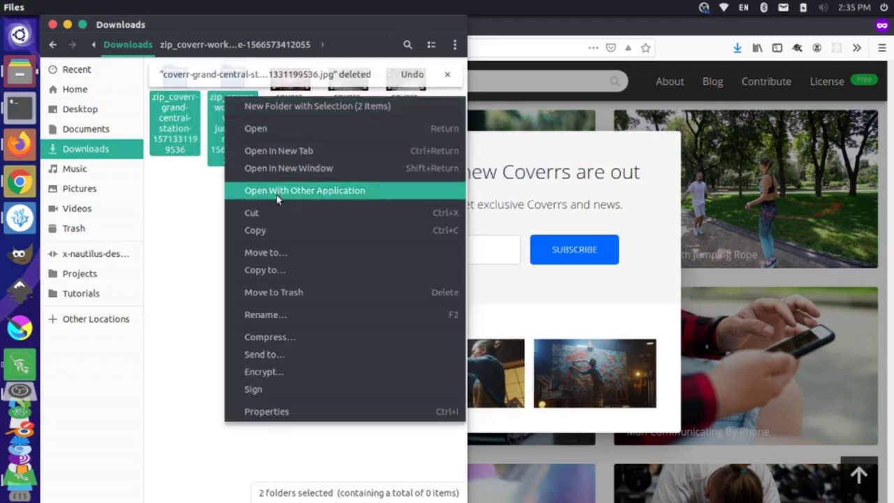
pyautogui.click(287, 292)
pyautogui.click(372, 73)
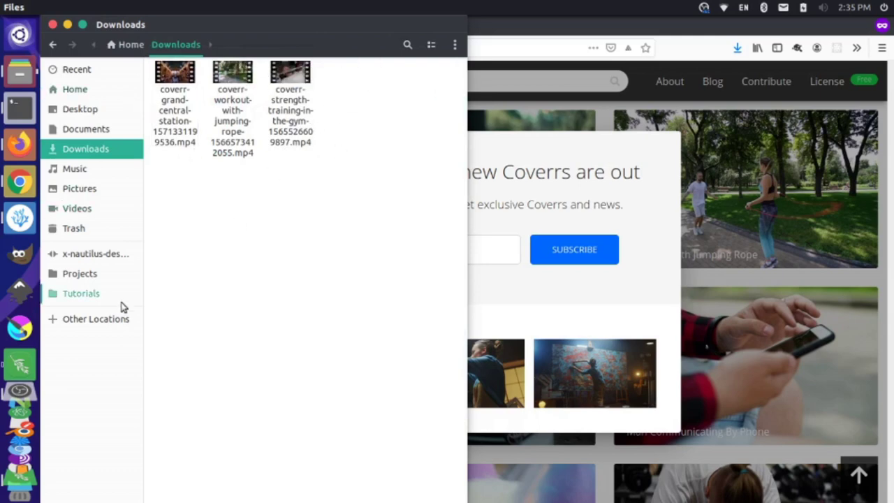
# Import the three mp4 clips into the Olive project
pyautogui.hotkey('alt', 'Tab')
pyautogui.hotkey('alt', 'Tab')
pyautogui.hotkey('alt', 'Tab')
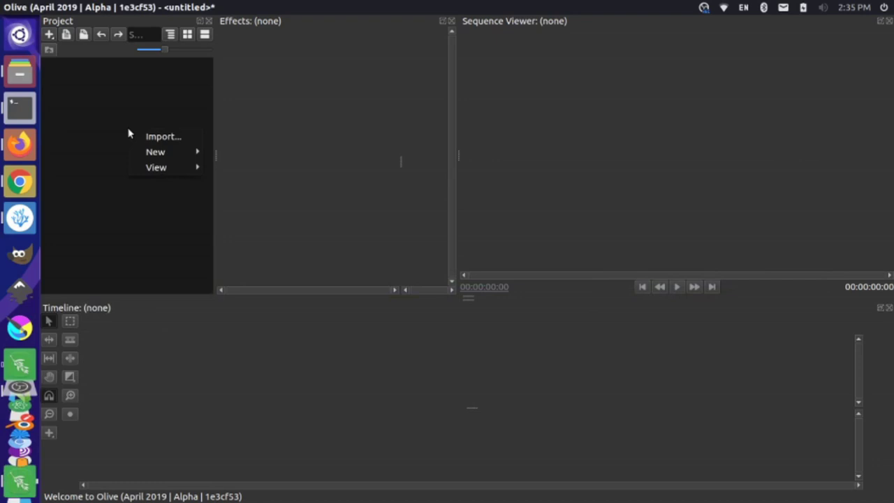
pyautogui.click(152, 137)
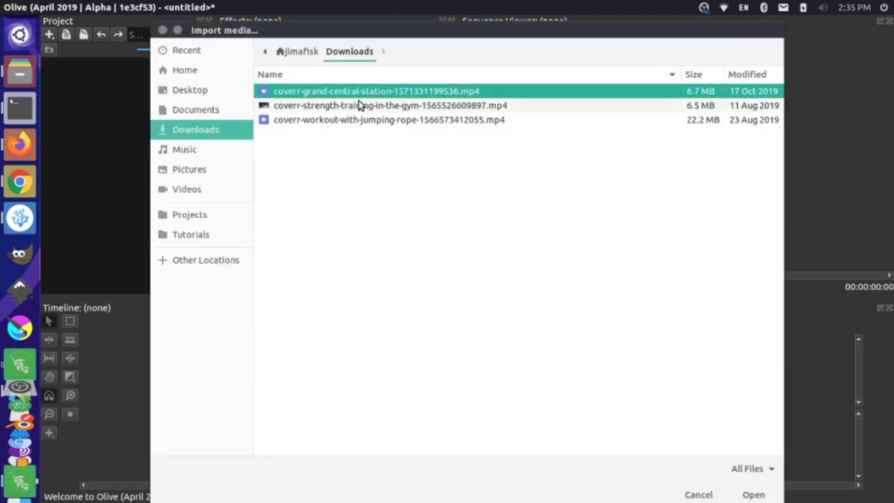
pyautogui.keyDown('shift'); pyautogui.click(295, 122); pyautogui.keyUp('shift')
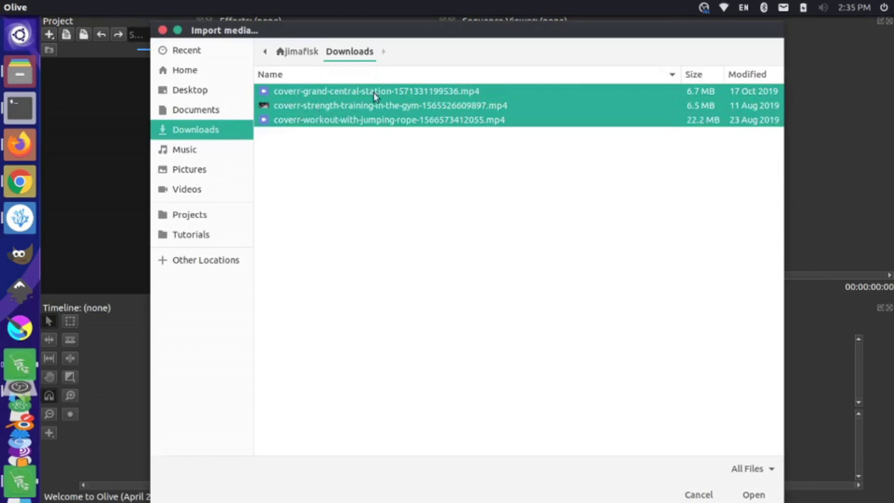
pyautogui.click(752, 494)
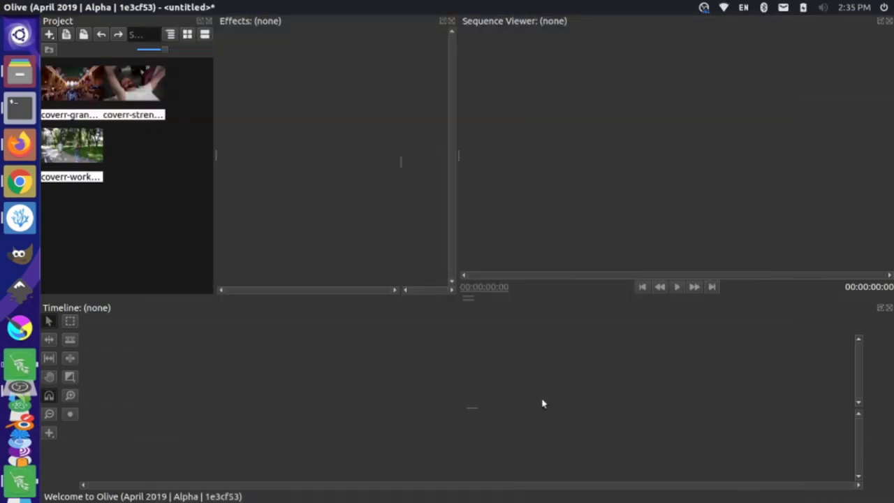
# Place the three imported clips end to end in Sequence 01
pyautogui.moveTo(160, 201); pyautogui.dragTo(146, 387)
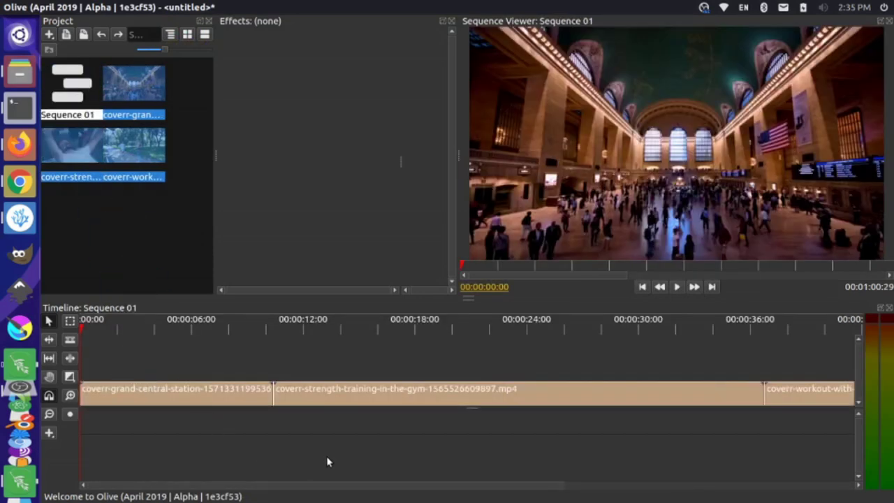
pyautogui.scroll(-6, 328, 462)
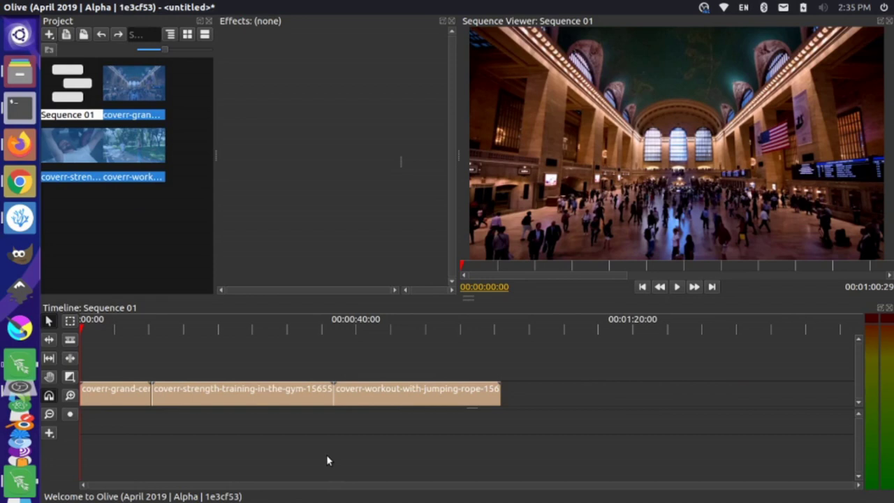
pyautogui.scroll(3, 328, 462)
pyautogui.scroll(-4, 328, 462)
pyautogui.scroll(3, 328, 461)
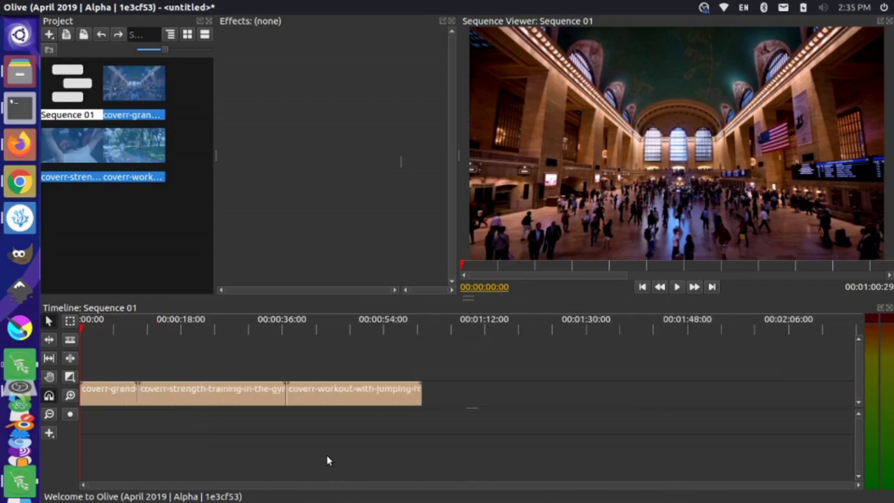
pyautogui.scroll(-3, 328, 462)
pyautogui.scroll(3, 327, 462)
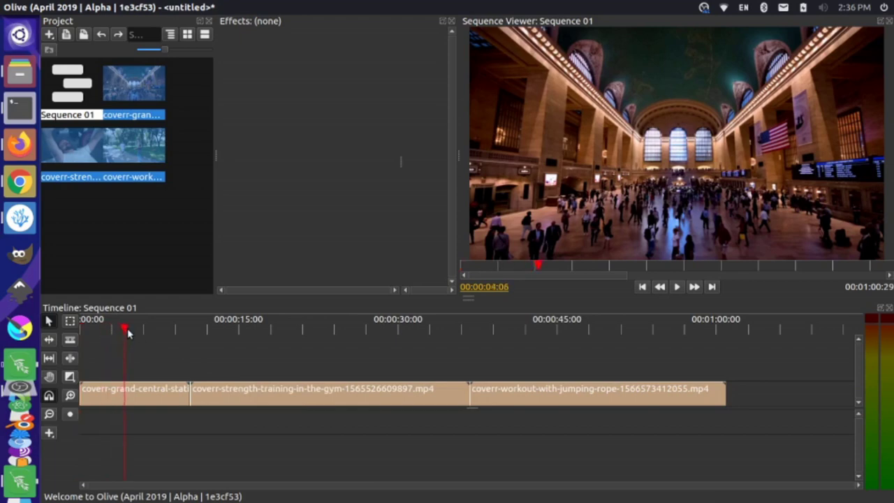
# Play the sequence from about five seconds, stop, and select the Grand Central clip
pyautogui.moveTo(128, 332); pyautogui.dragTo(148, 336)
pyautogui.press('space')
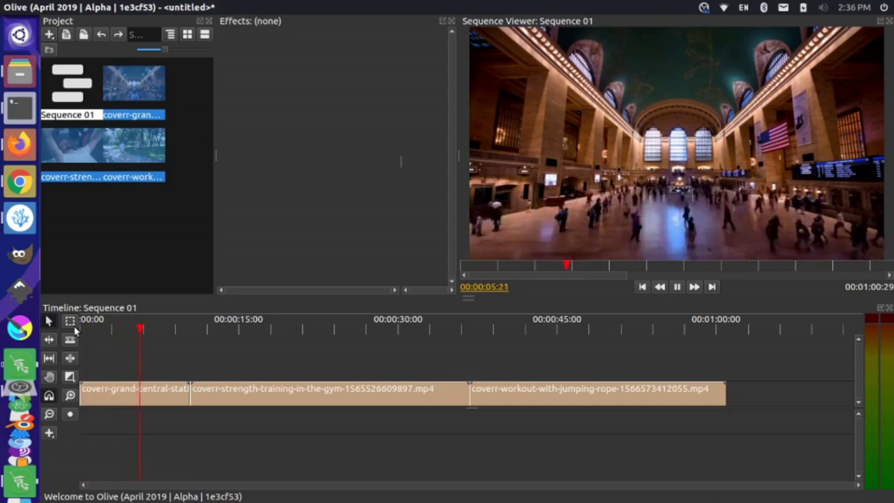
pyautogui.press('space')
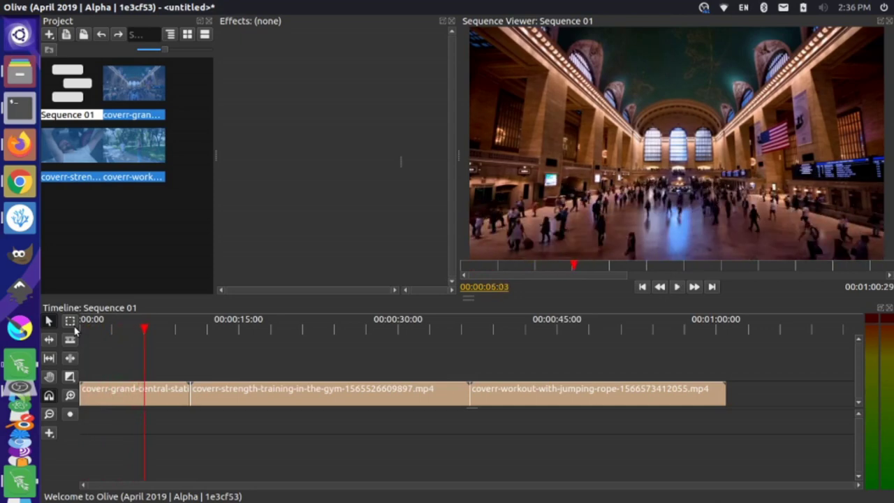
pyautogui.click(157, 388)
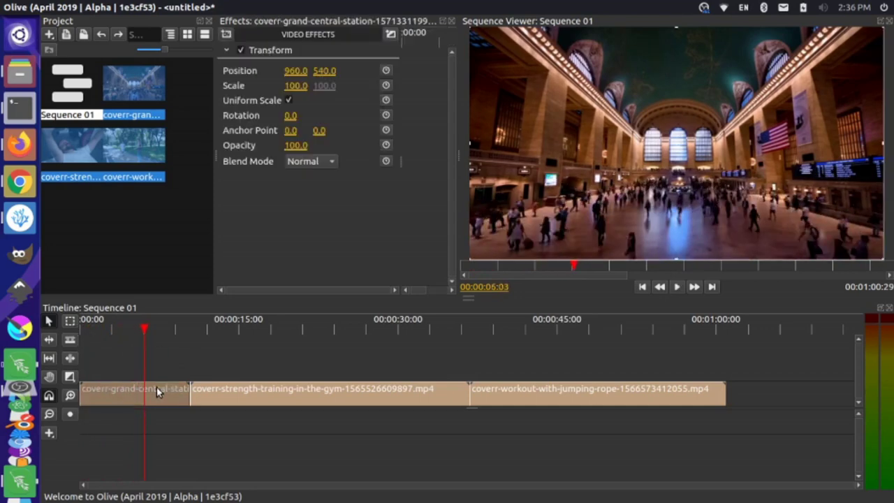
# Set the Grand Central clip's speed to 200 in Speed/Duration without rippling changes
pyautogui.rightClick(114, 395)
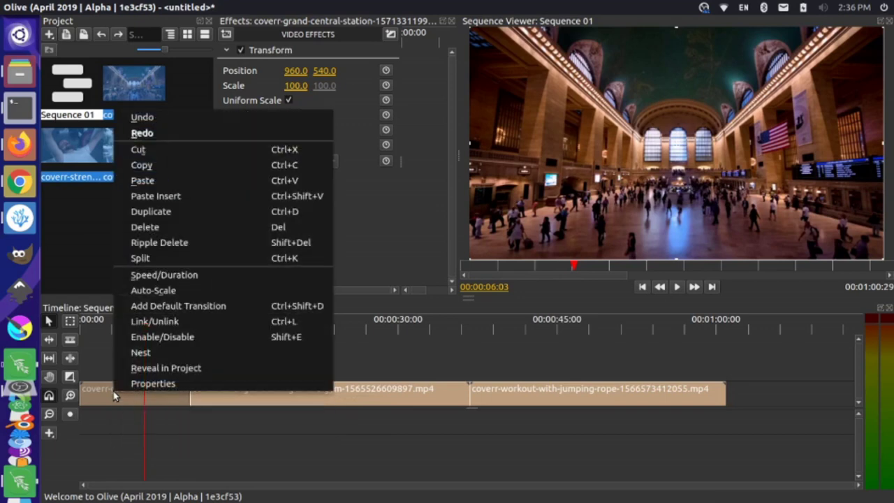
pyautogui.click(202, 275)
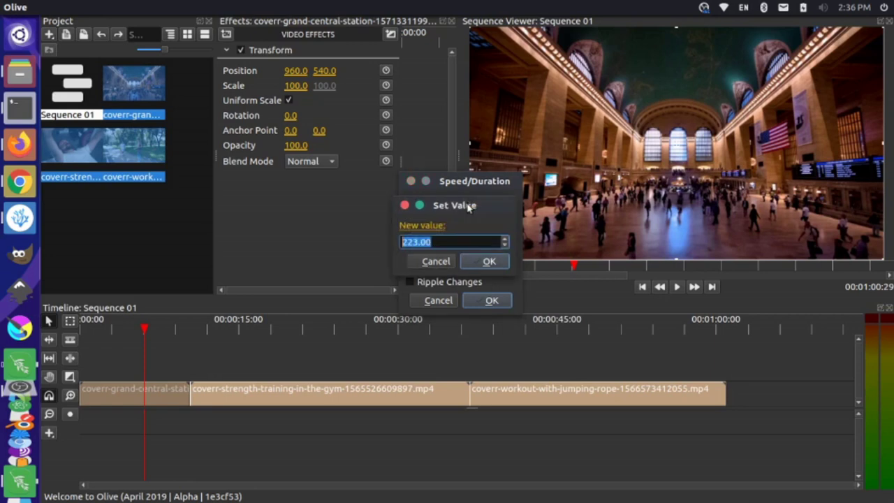
pyautogui.write('200')
pyautogui.click(483, 262)
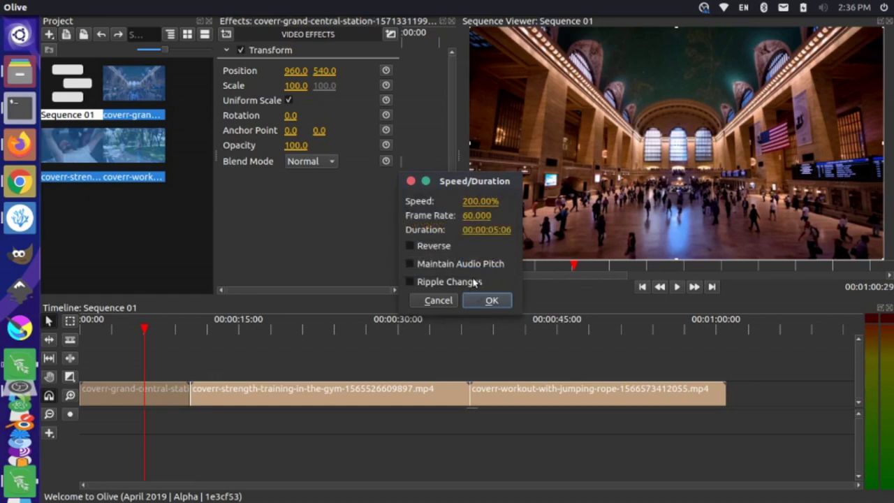
pyautogui.click(489, 302)
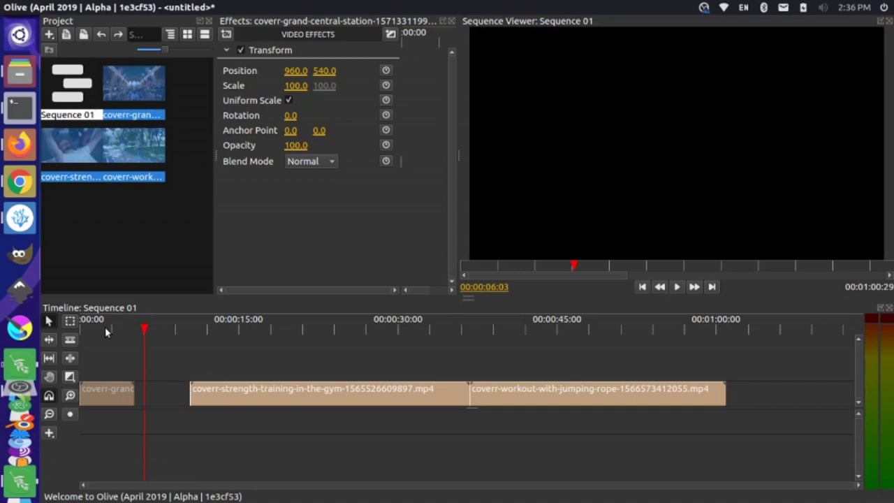
# Play the sequence from the start to check the 200% speed change
pyautogui.press('Home')
pyautogui.press('space')
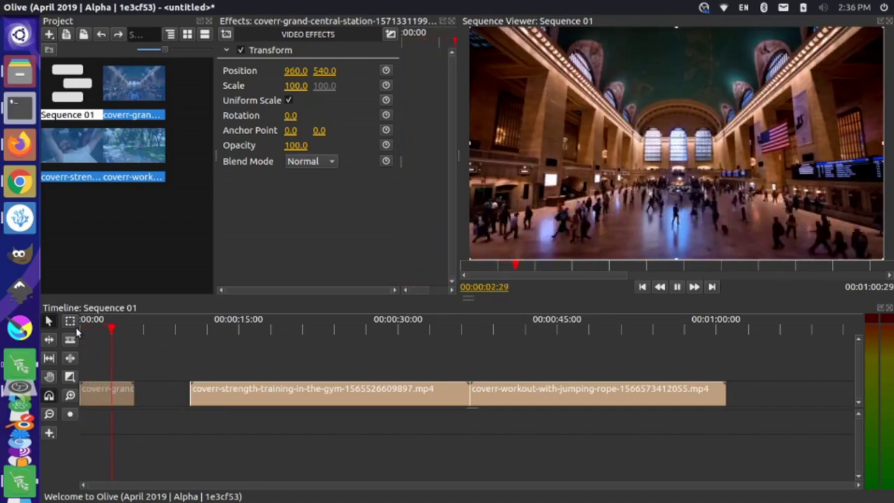
pyautogui.press('space')
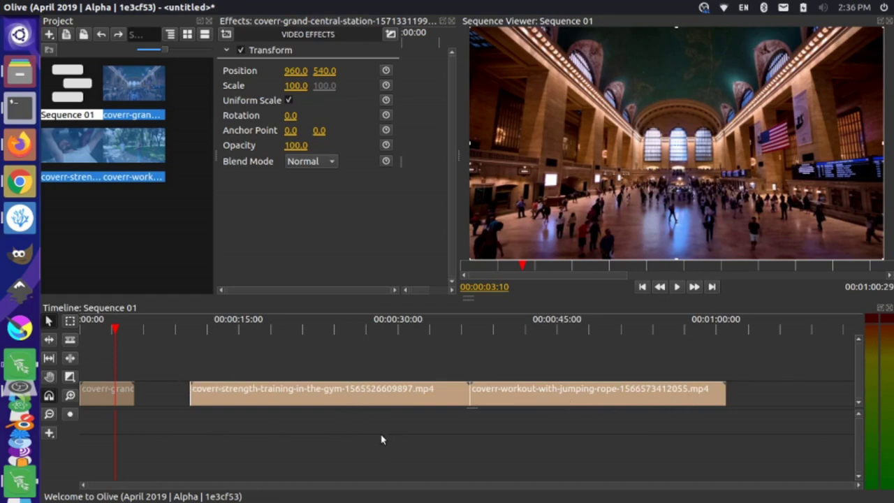
# Undo the speed change and reselect the full-length Grand Central clip
pyautogui.moveTo(384, 438); pyautogui.dragTo(640, 371)
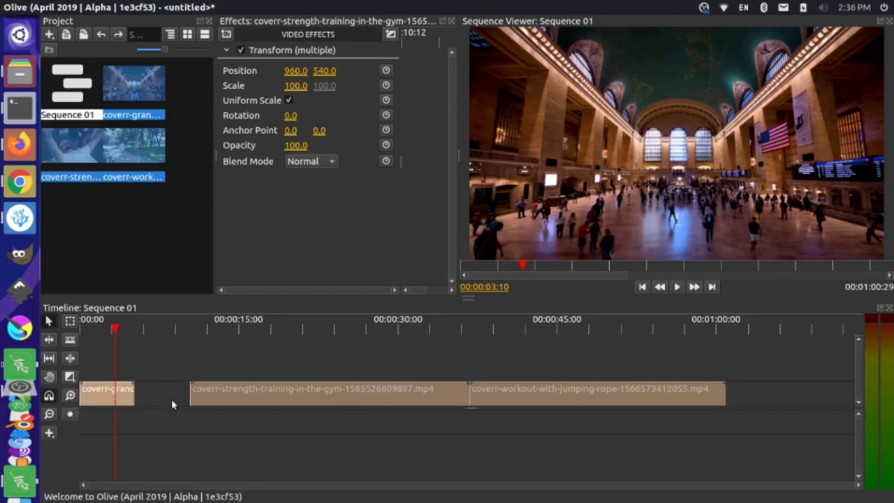
pyautogui.hotkey('ctrl', 'z')
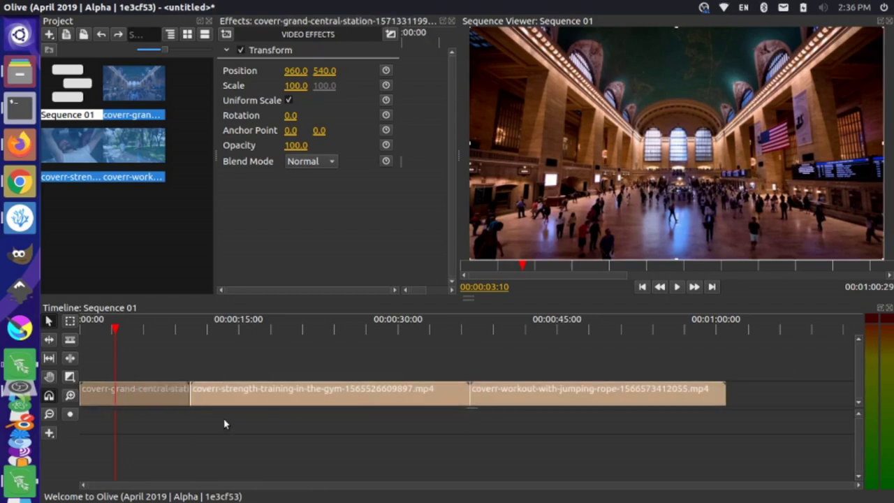
pyautogui.click(165, 426)
pyautogui.click(147, 397)
# Set the Grand Central clip's speed to 200% with Ripple Changes enabled
pyautogui.rightClick(145, 395)
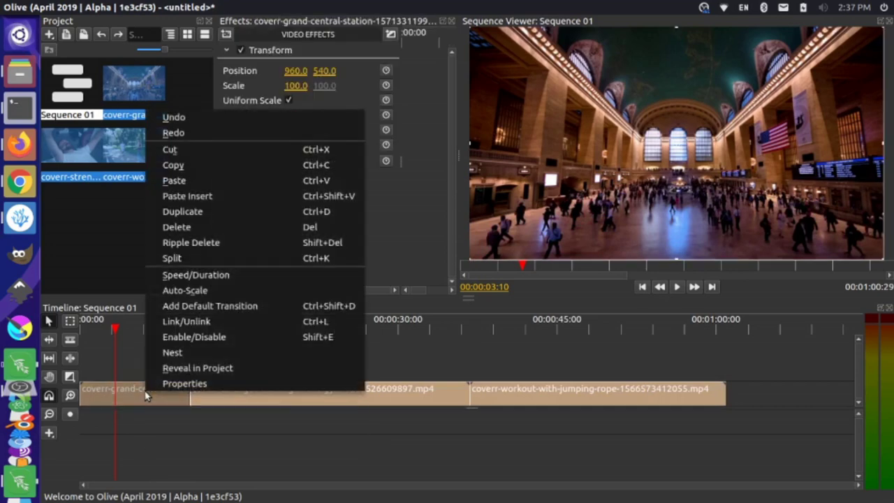
pyautogui.click(218, 275)
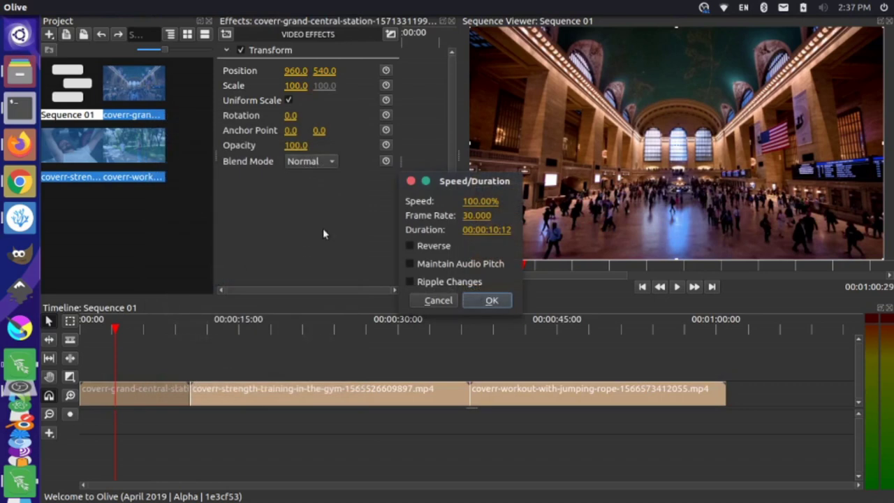
pyautogui.click(476, 202)
pyautogui.write('200')
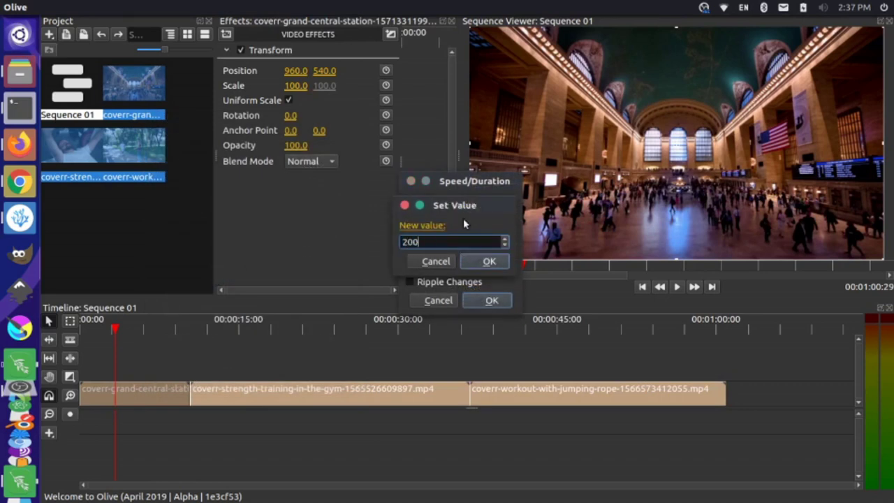
pyautogui.click(479, 262)
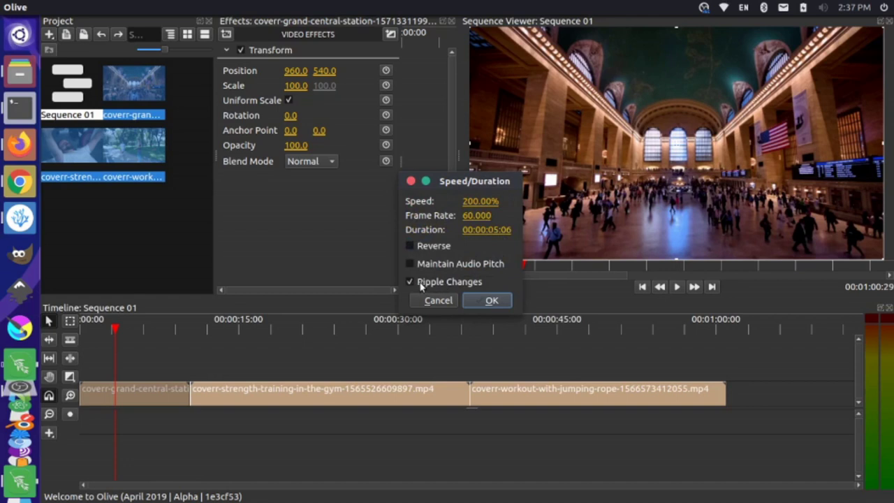
pyautogui.click(492, 301)
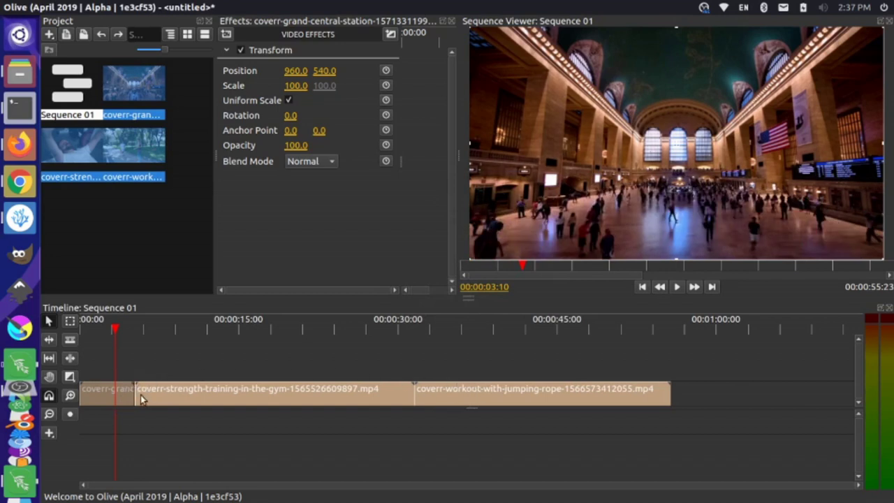
# Play through the gym clip, park the playhead near 00:00:28:10, and select the strength-training clip
pyautogui.moveTo(150, 398)
pyautogui.click(343, 328)
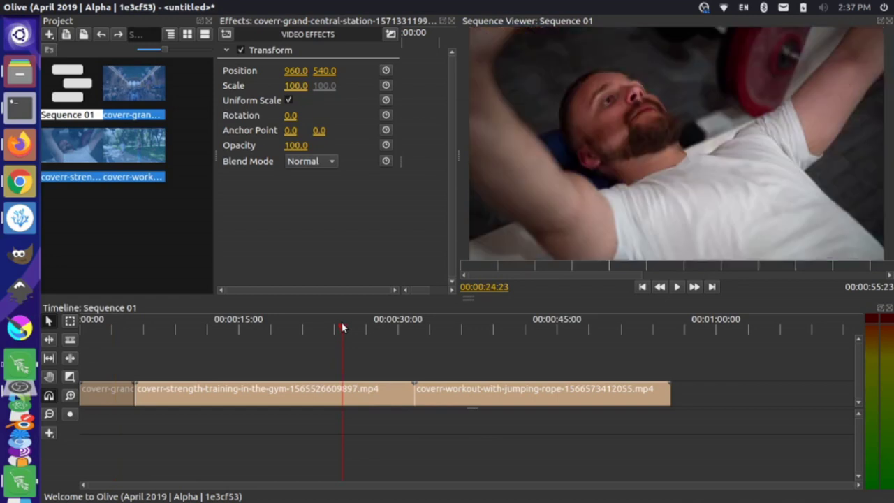
pyautogui.press('space')
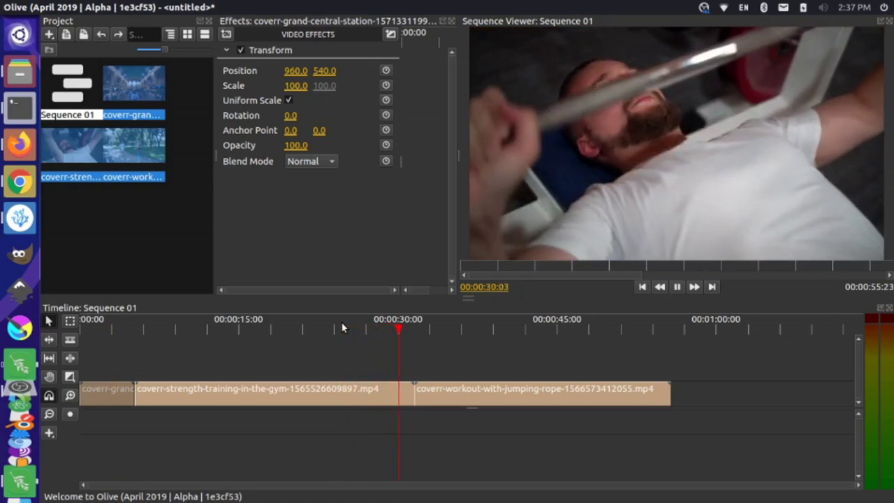
pyautogui.press('space')
pyautogui.moveTo(381, 327)
pyautogui.mouseDown()
pyautogui.moveTo(390, 327)
pyautogui.moveTo(379, 331)
pyautogui.mouseUp()
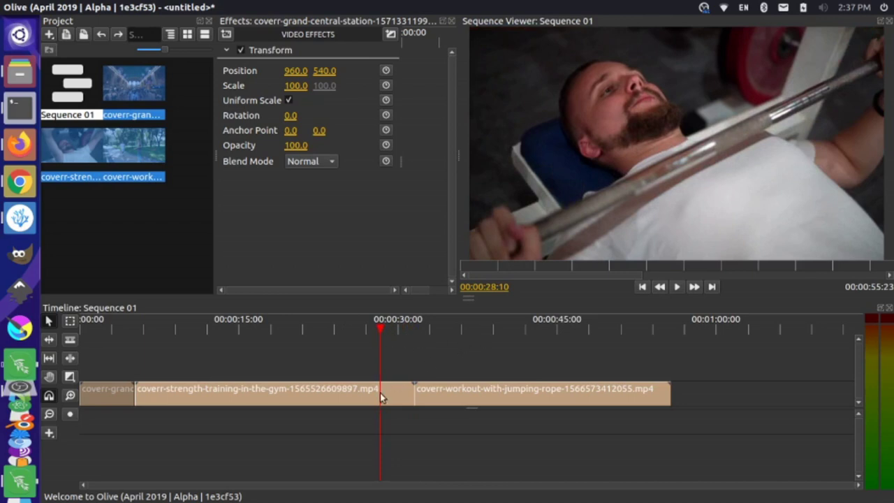
pyautogui.click(343, 401)
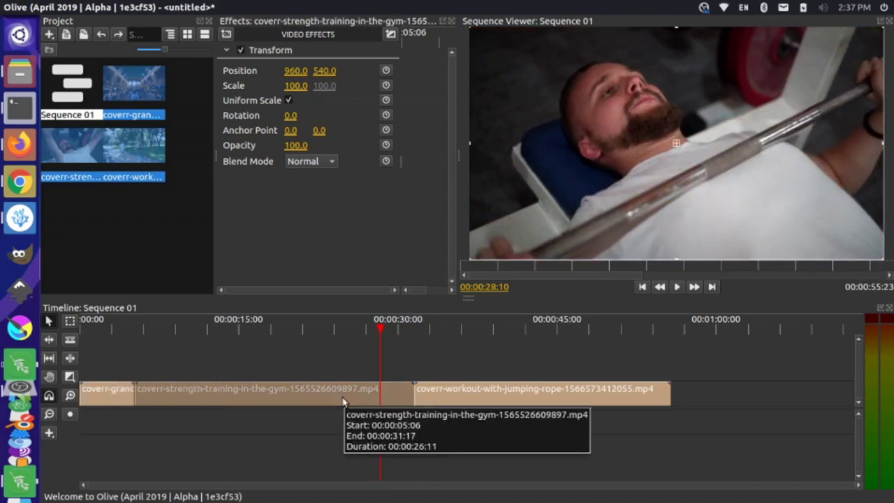
pyautogui.hotkey('ctrl', 'a')
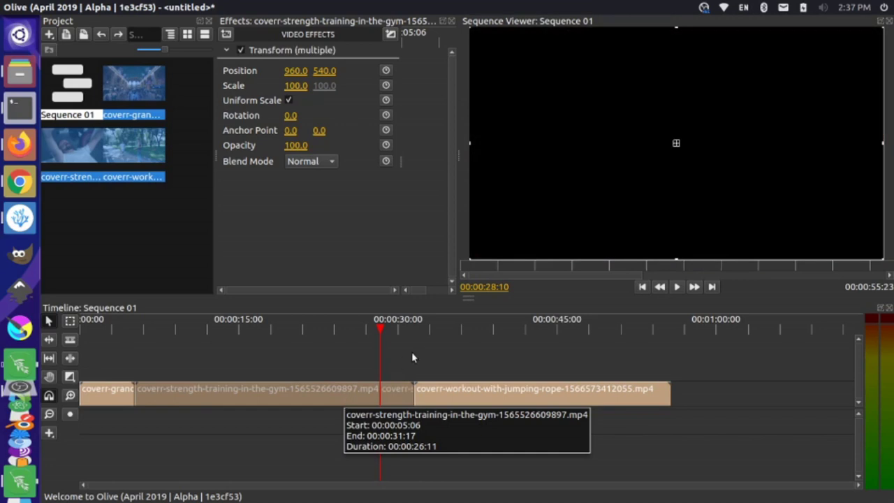
pyautogui.click(355, 330)
pyautogui.click(333, 329)
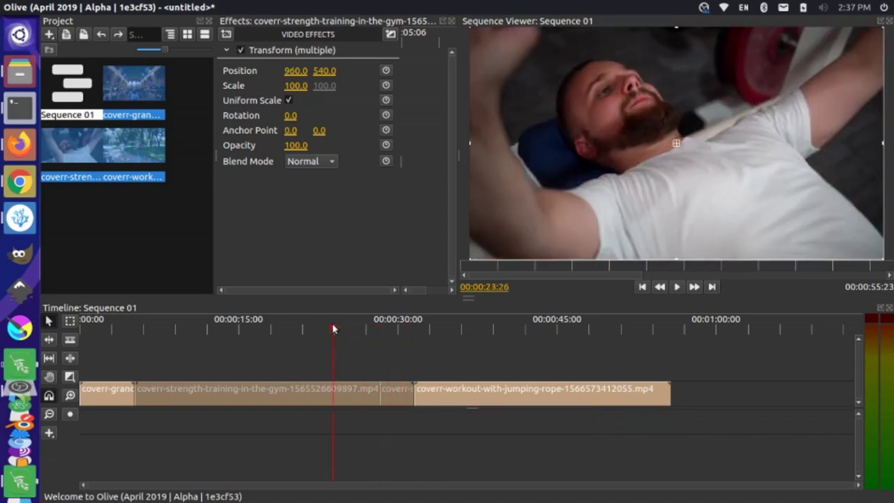
pyautogui.click(382, 419)
pyautogui.click(369, 407)
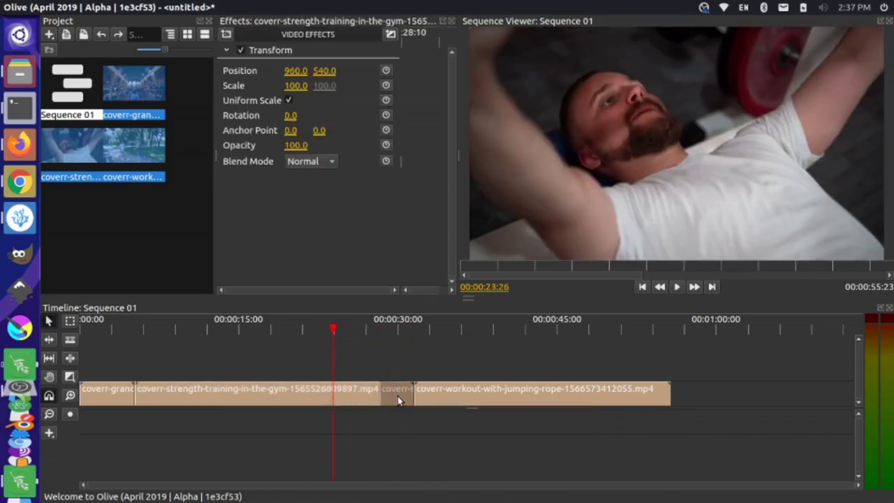
pyautogui.click(398, 329)
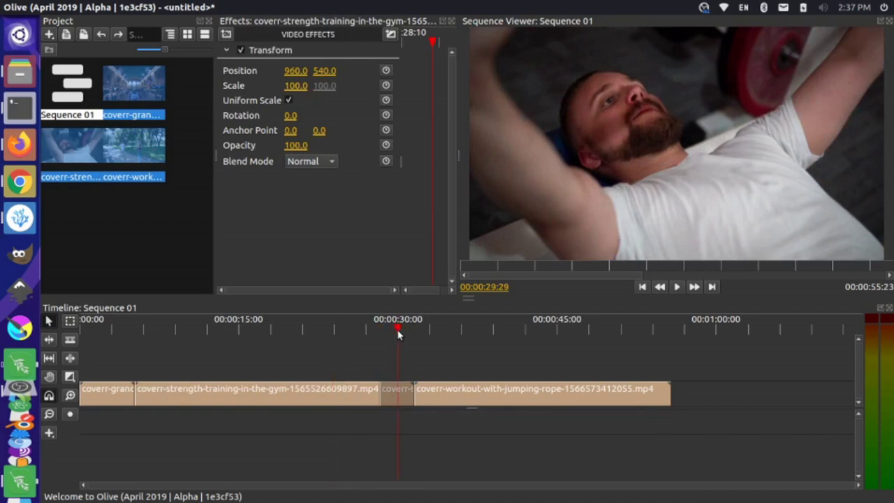
pyautogui.click(353, 328)
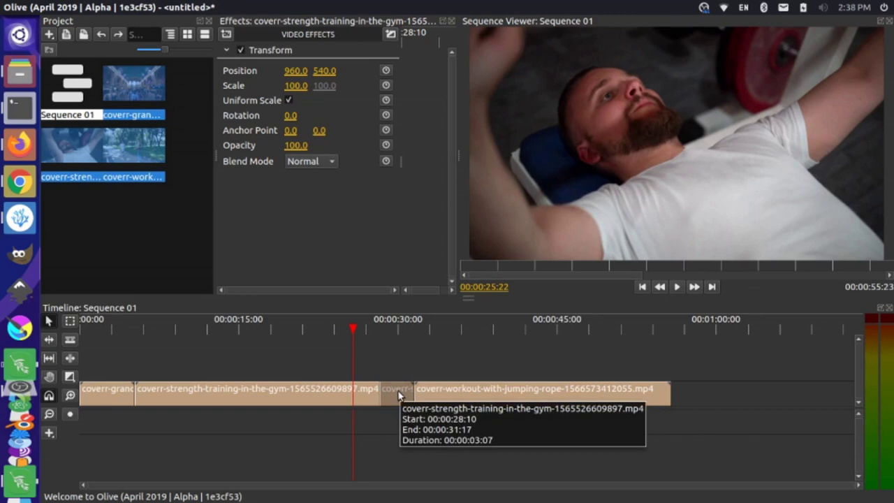
pyautogui.hotkey('shift', 'Delete')
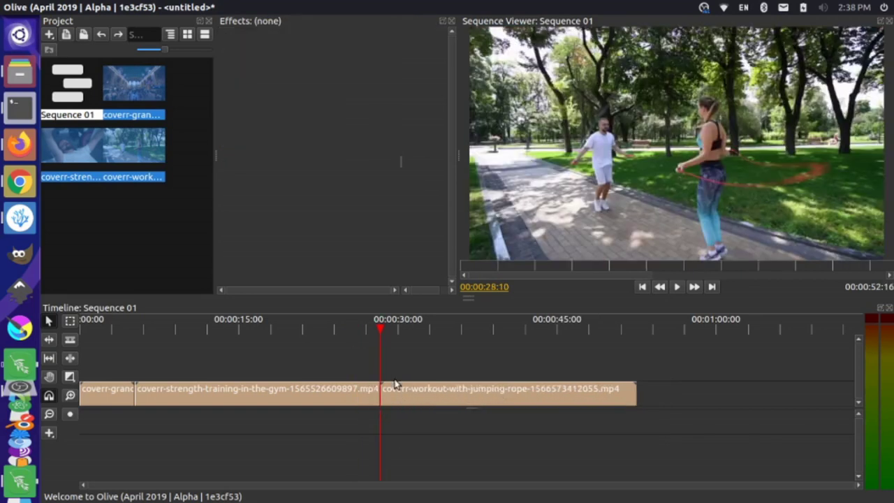
pyautogui.hotkey('ctrl', 'z')
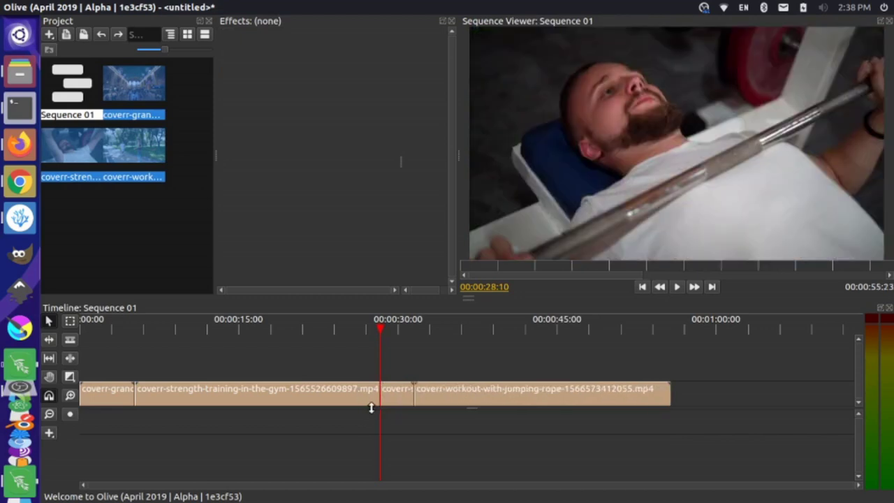
pyautogui.click(393, 399)
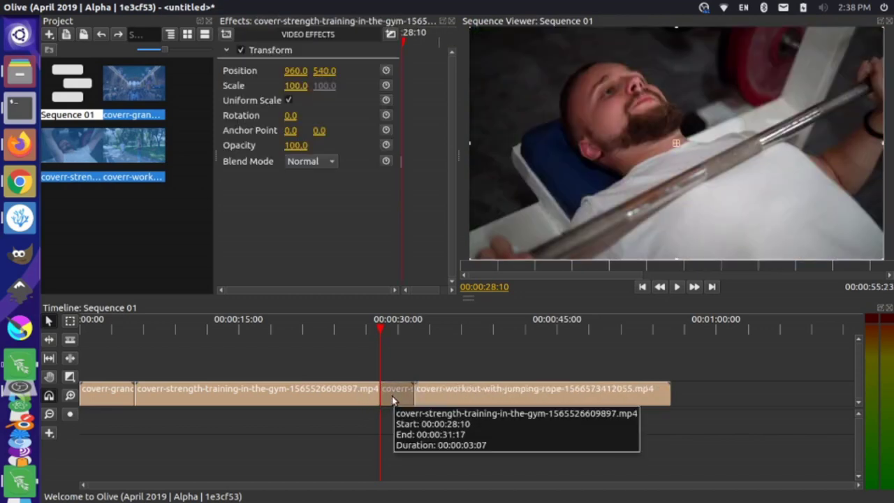
# Ripple-delete the short strength-training tail piece so the jump-rope clip moves up
pyautogui.rightClick(392, 400)
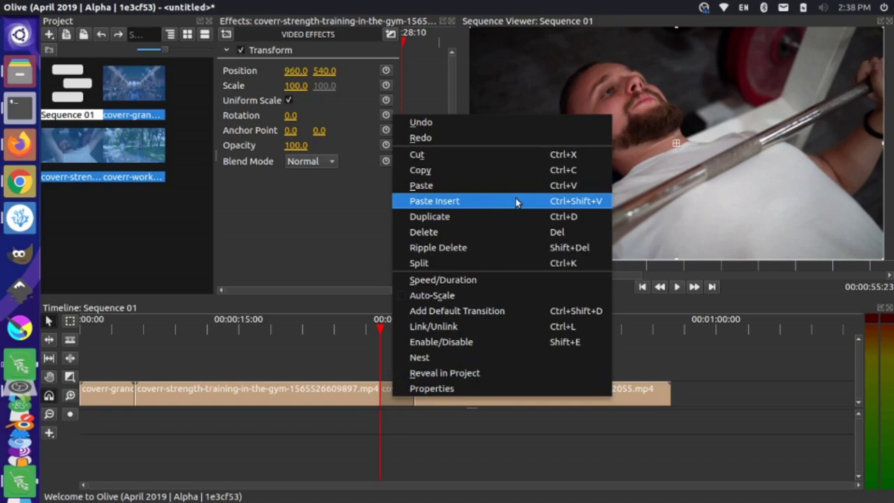
pyautogui.click(463, 249)
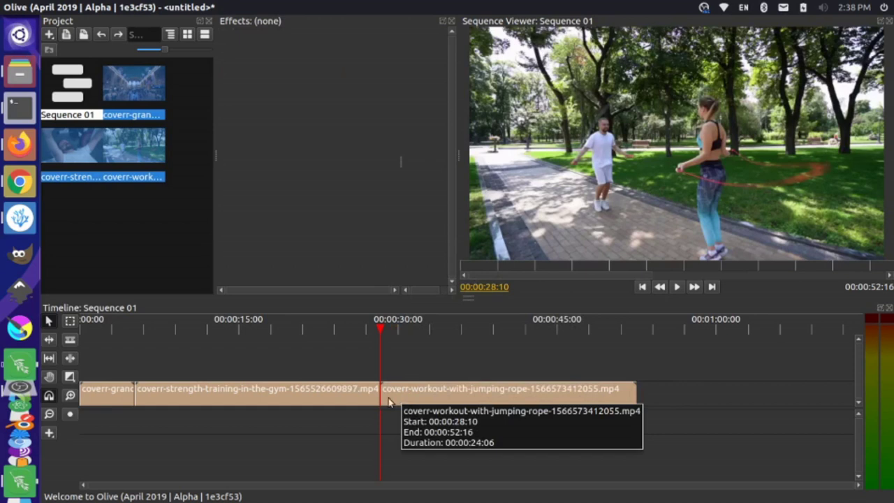
# Split the strength-training clip at 00:00:24:09 with Ctrl+K and check both halves
pyautogui.click(336, 394)
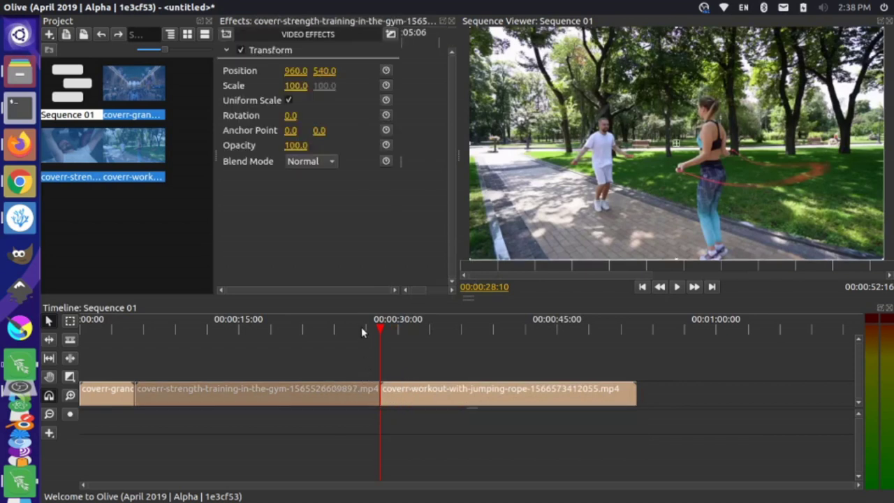
pyautogui.click(338, 329)
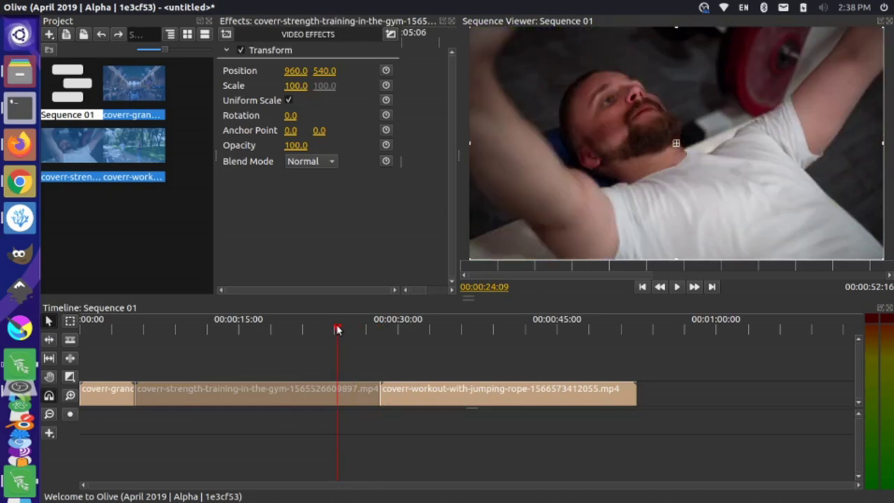
pyautogui.hotkey('ctrl', 'k')
pyautogui.click(428, 328)
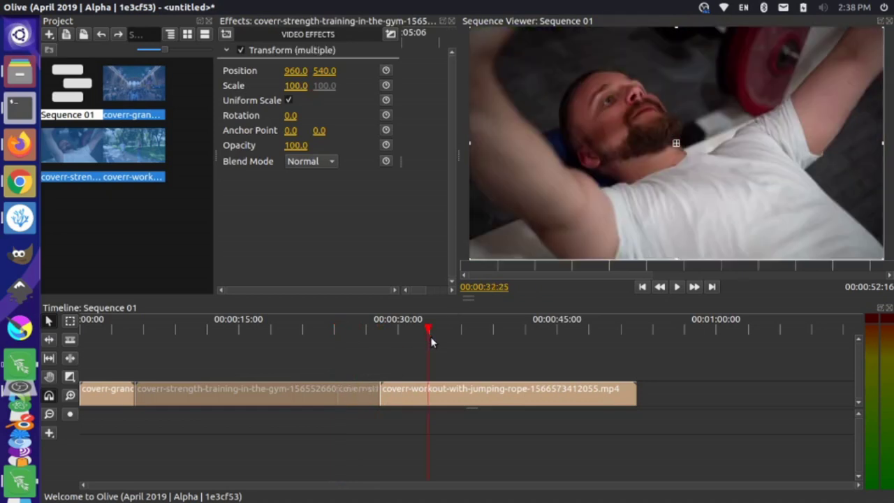
pyautogui.click(317, 369)
pyautogui.click(321, 389)
pyautogui.click(352, 391)
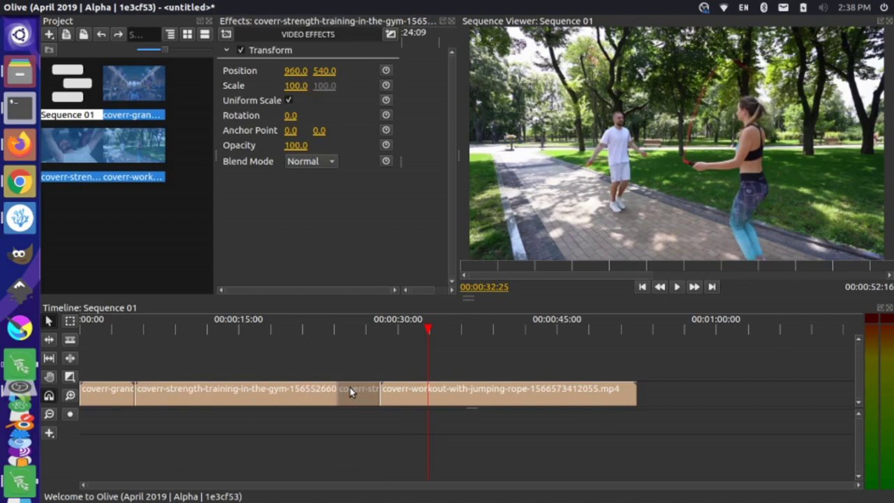
pyautogui.click(349, 358)
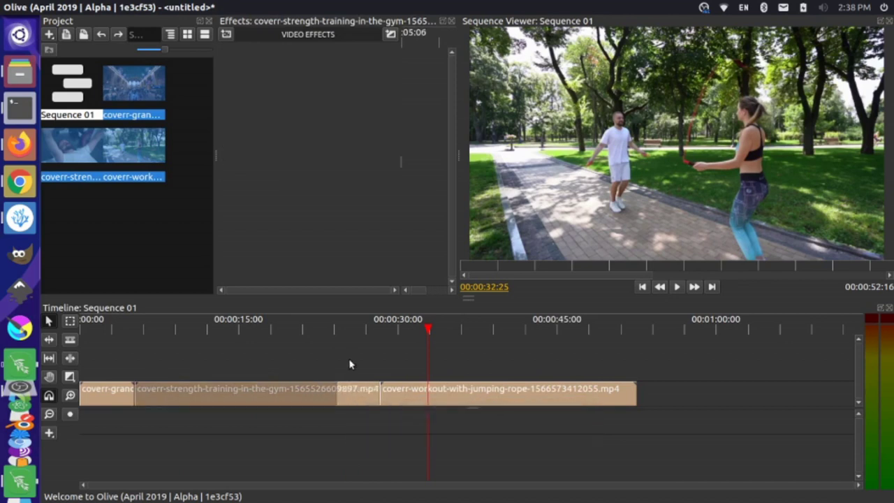
pyautogui.click(338, 330)
pyautogui.click(360, 389)
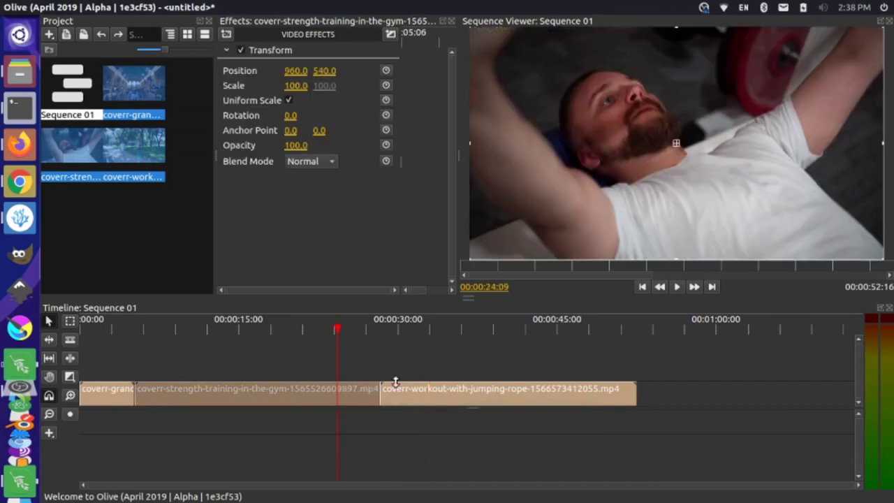
# Razor-cut the strength-training clip at 00:00:18:08 and select the 18:08–28:10 piece
pyautogui.click(71, 340)
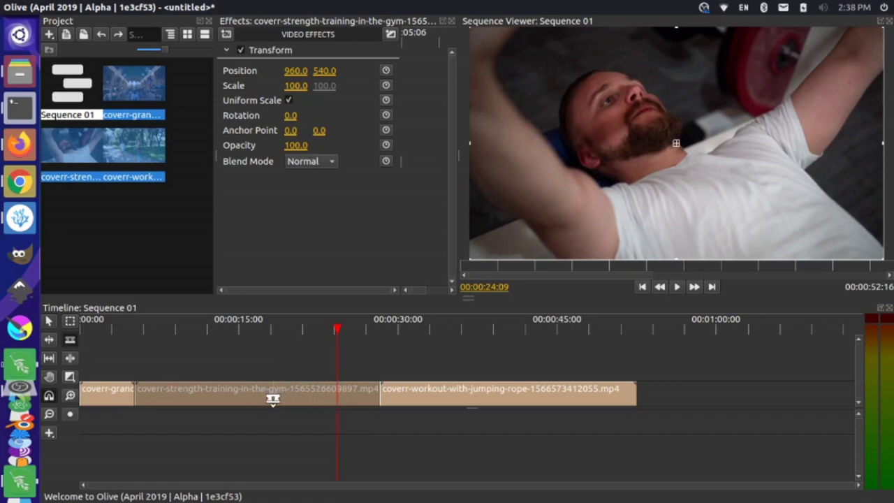
pyautogui.click(274, 399)
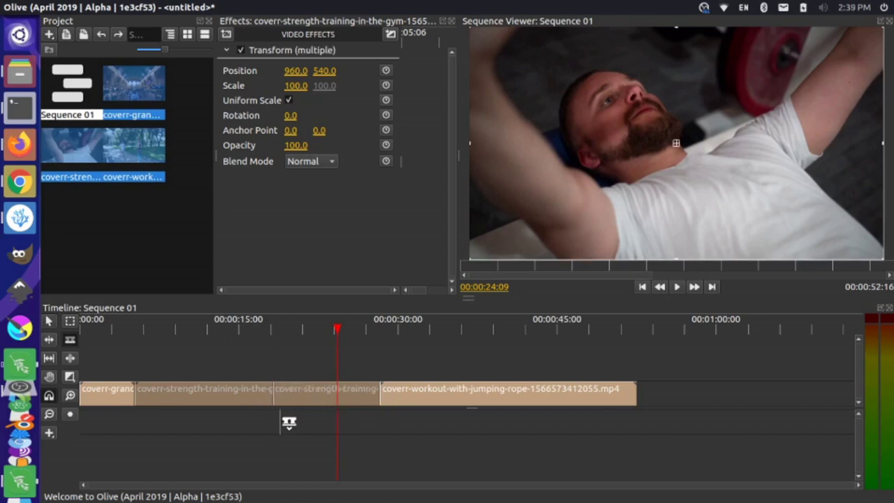
pyautogui.click(49, 321)
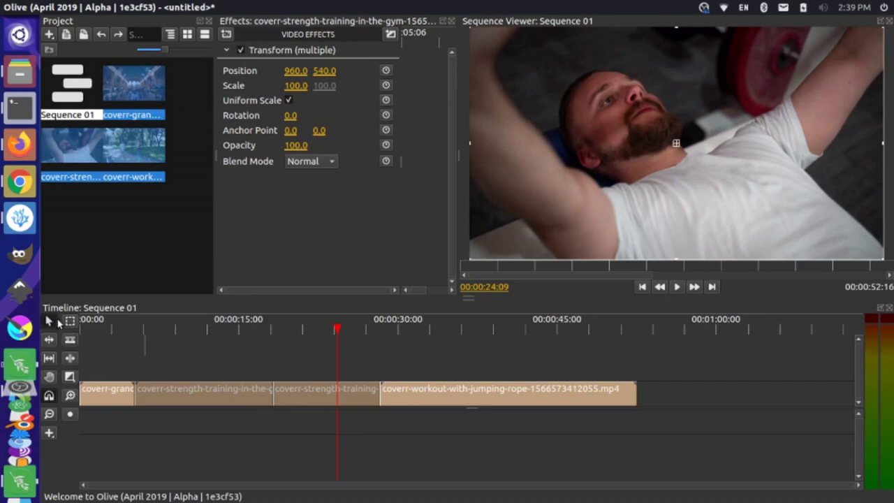
pyautogui.click(296, 377)
pyautogui.click(239, 395)
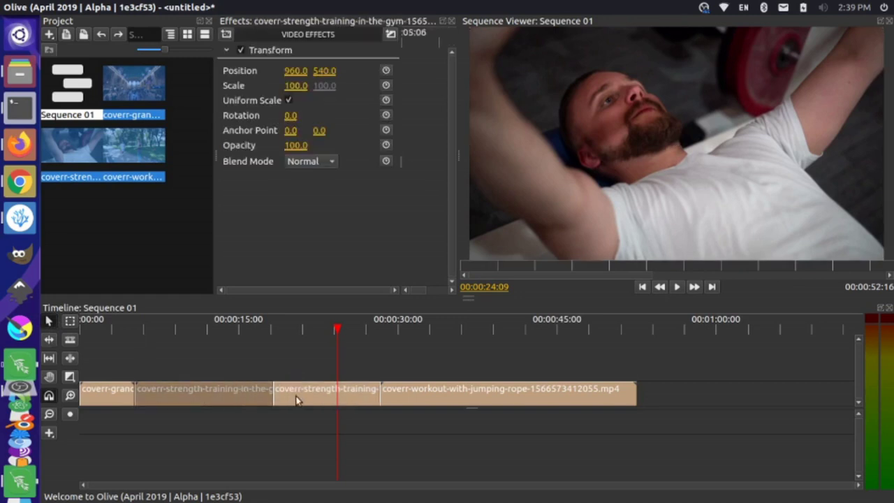
pyautogui.click(296, 399)
pyautogui.click(246, 399)
pyautogui.click(304, 398)
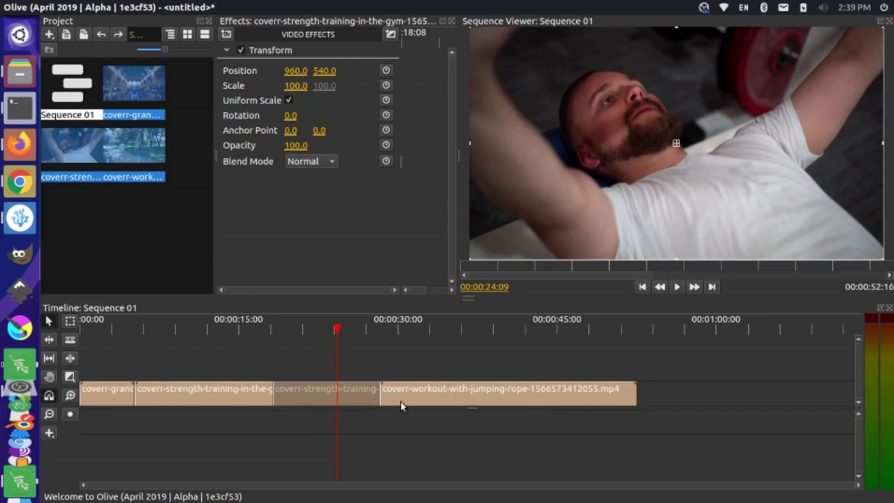
# Move the jump-rope clip to the upper video track and ripple-trim both tracks at the playhead
pyautogui.moveTo(404, 400); pyautogui.dragTo(376, 374)
pyautogui.click(325, 333)
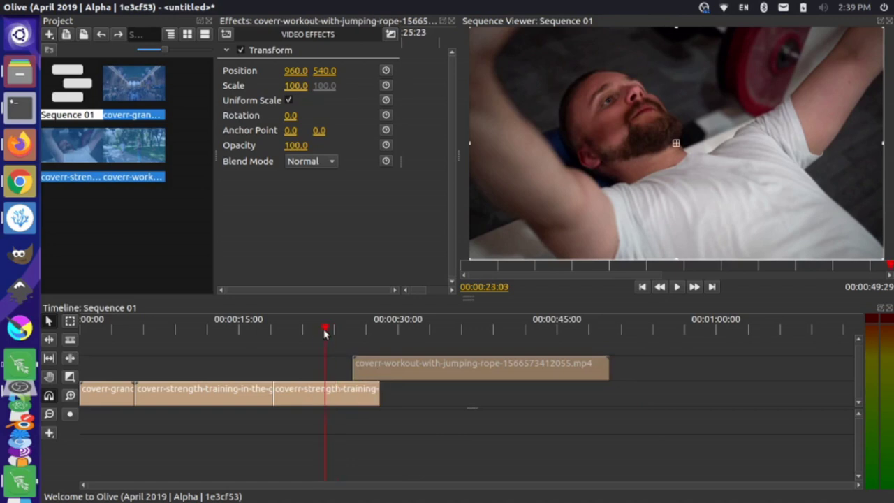
pyautogui.moveTo(324, 333); pyautogui.dragTo(308, 342)
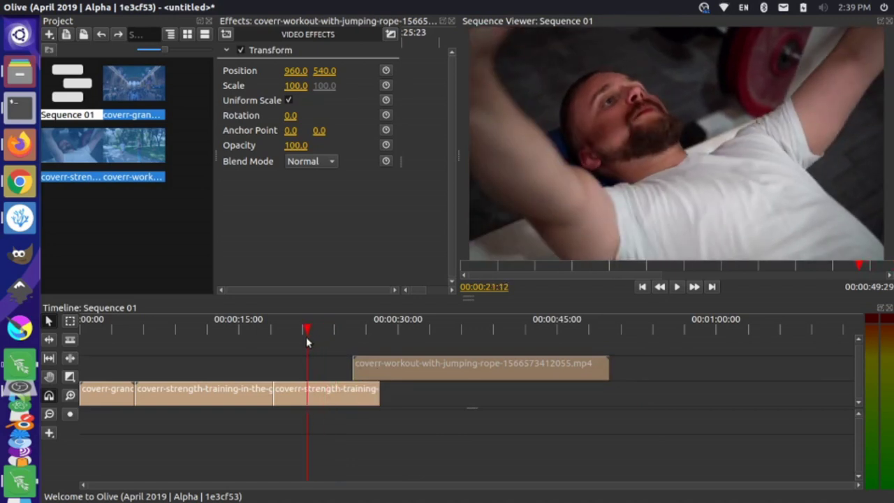
pyautogui.click(316, 400)
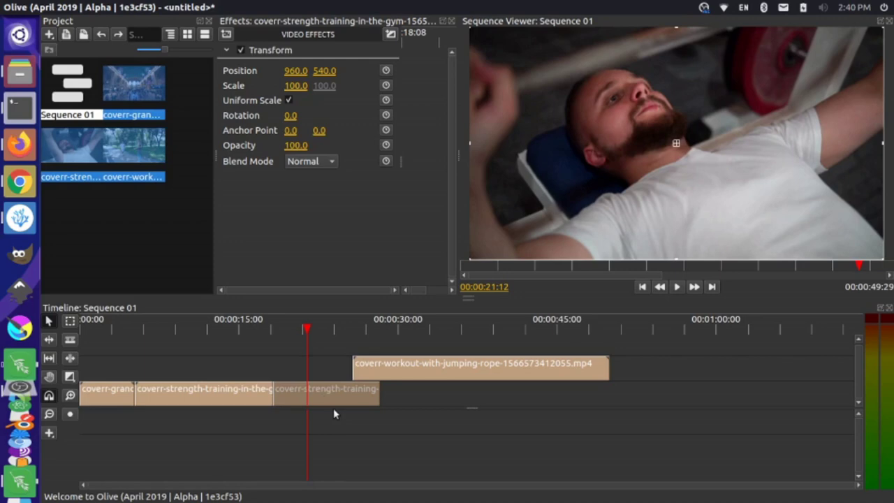
pyautogui.hotkey('ctrl', 'z')
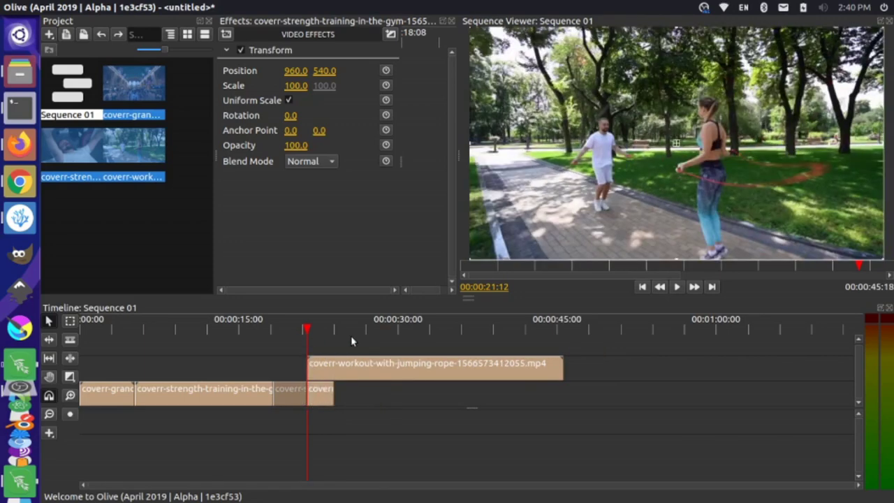
pyautogui.moveTo(347, 330); pyautogui.dragTo(399, 333)
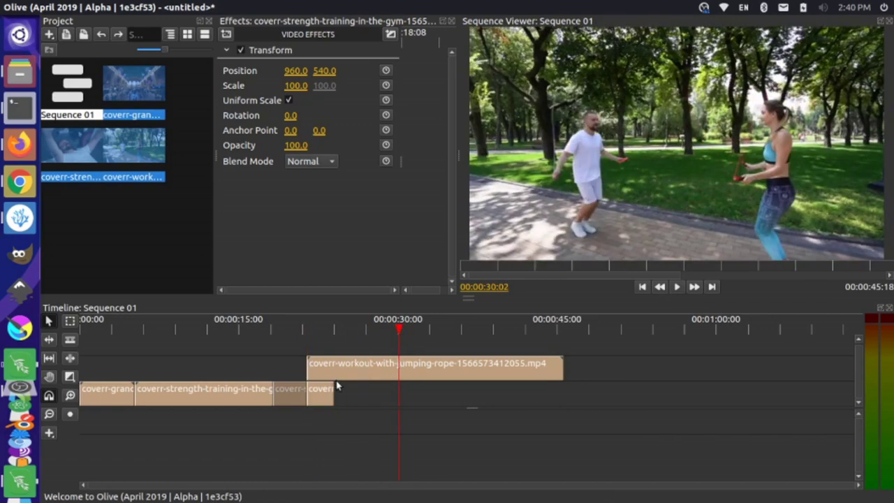
pyautogui.hotkey('ctrl', 'z')
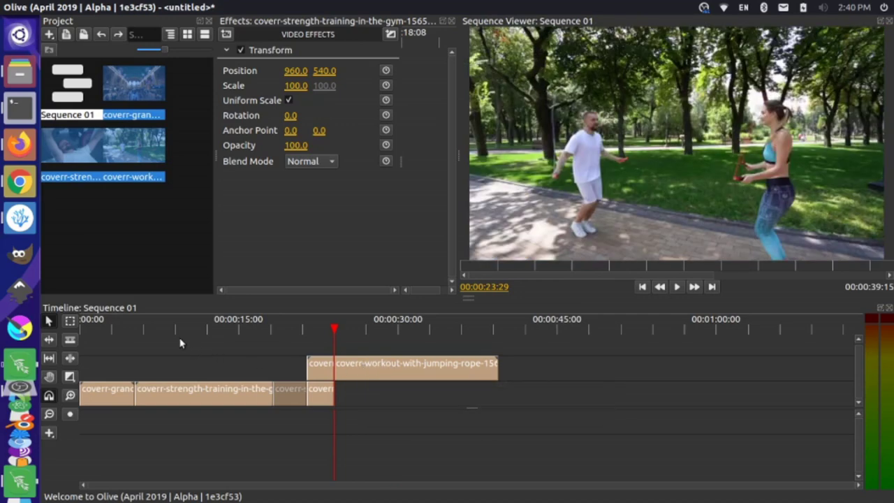
# Play to 00:00:09:00 and ripple-trim the strength-training clip to end at 00:00:08:27
pyautogui.moveTo(173, 332); pyautogui.dragTo(102, 341)
pyautogui.press('space')
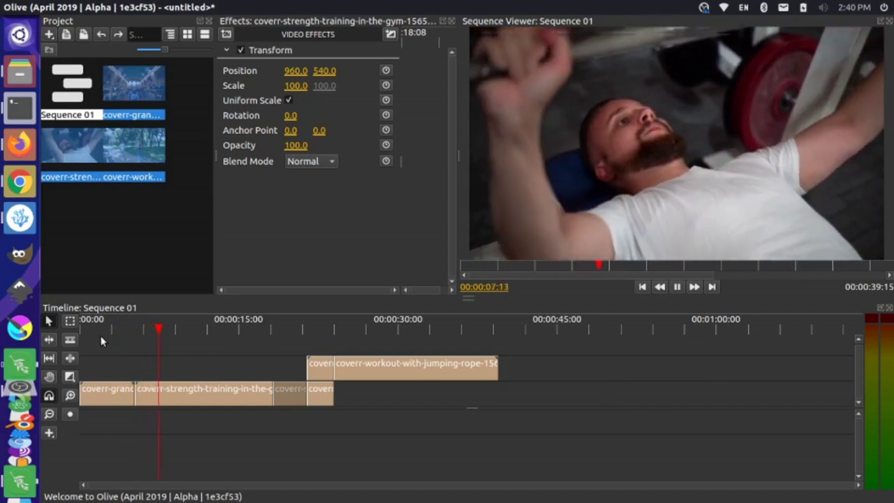
pyautogui.press('space')
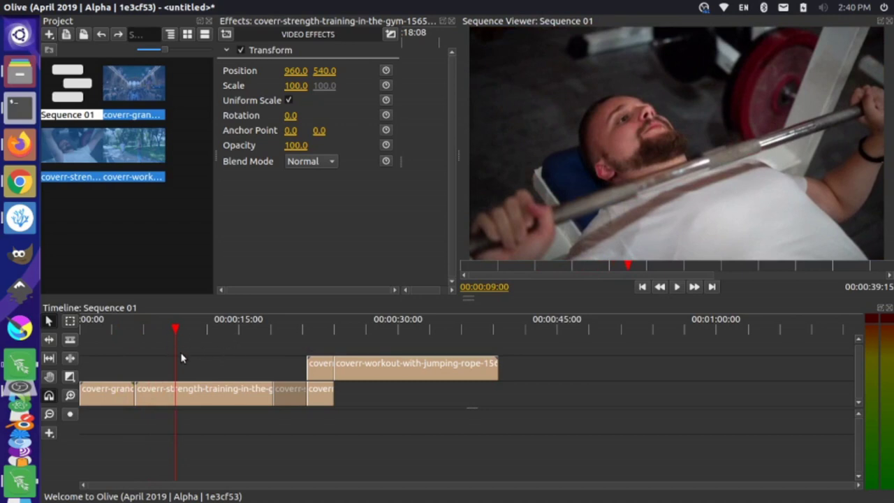
pyautogui.press('w')
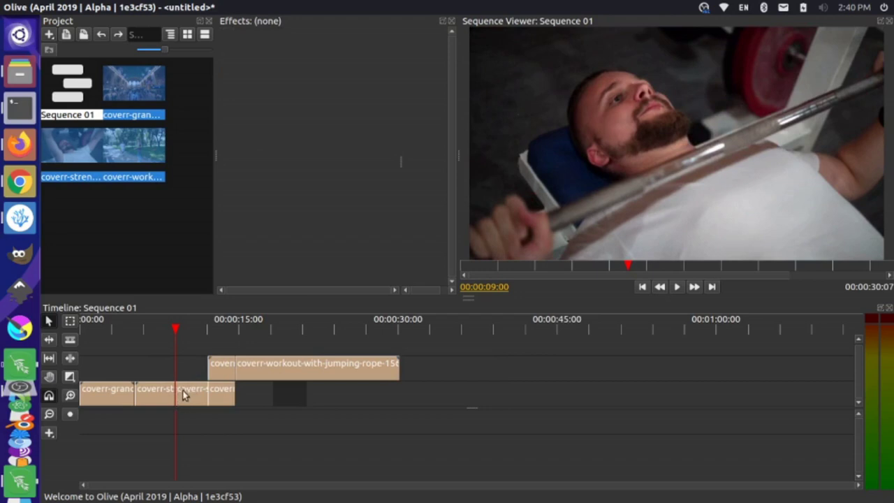
pyautogui.press('Left')
pyautogui.press('Left')
pyautogui.press('Left')
pyautogui.press('w')
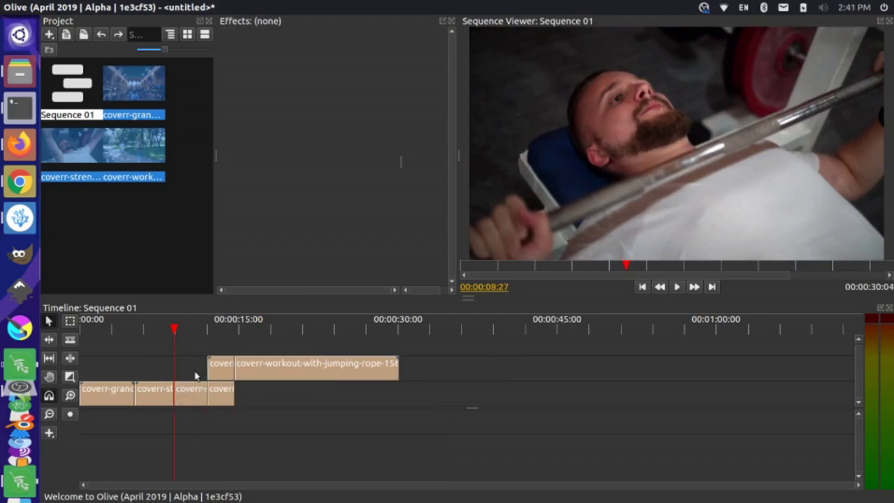
# Play the sequence from near the start to 00:00:15:21 to review the trim
pyautogui.click(121, 331)
pyautogui.press('space')
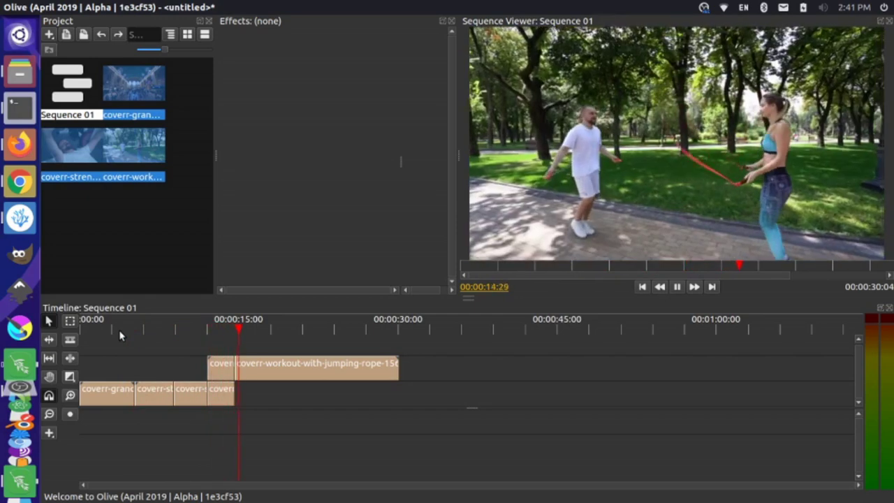
pyautogui.press('space')
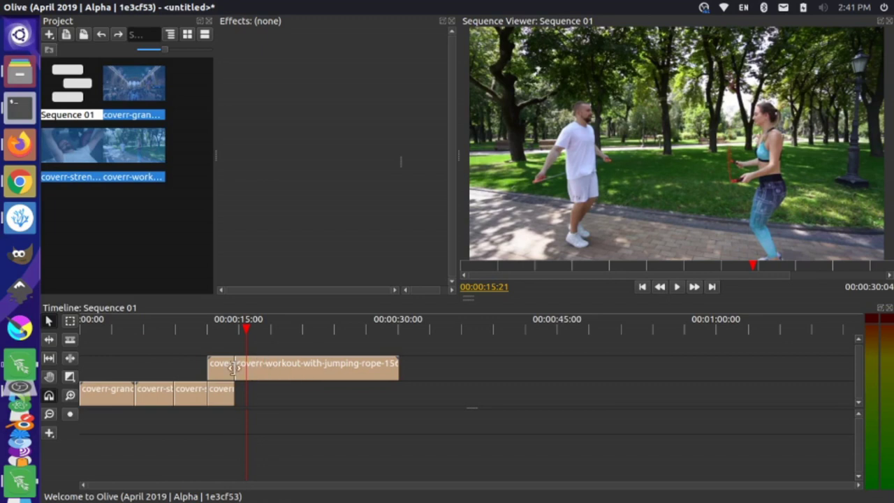
# Place the jump-rope clip right after the strength-training clip and select all three clips
pyautogui.click(272, 368)
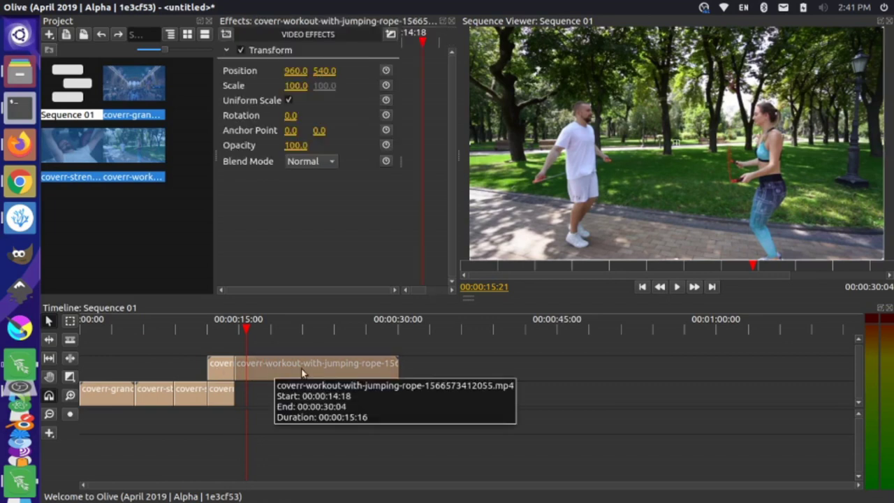
pyautogui.moveTo(273, 367); pyautogui.dragTo(199, 393)
pyautogui.moveTo(111, 433); pyautogui.dragTo(206, 395)
# Scrub the playhead to 00:00:03:19, 00:00:07:13 and 00:00:13:10, then back to the start
pyautogui.click(119, 328)
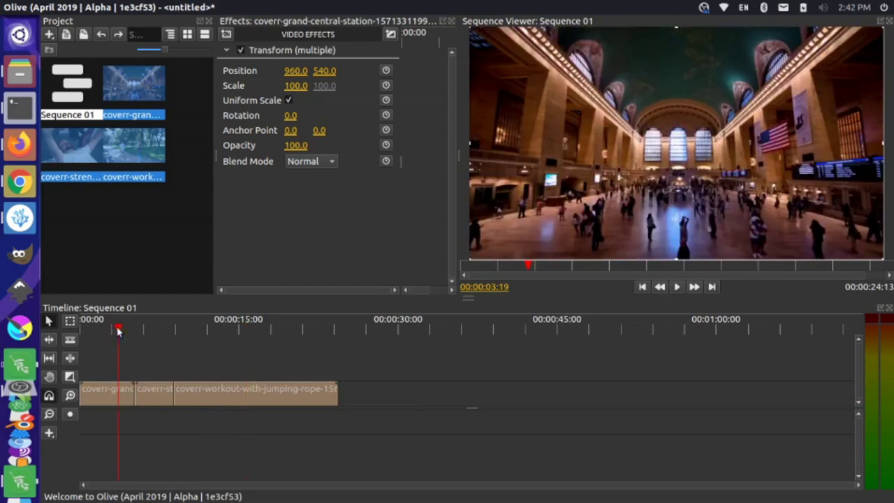
pyautogui.click(158, 335)
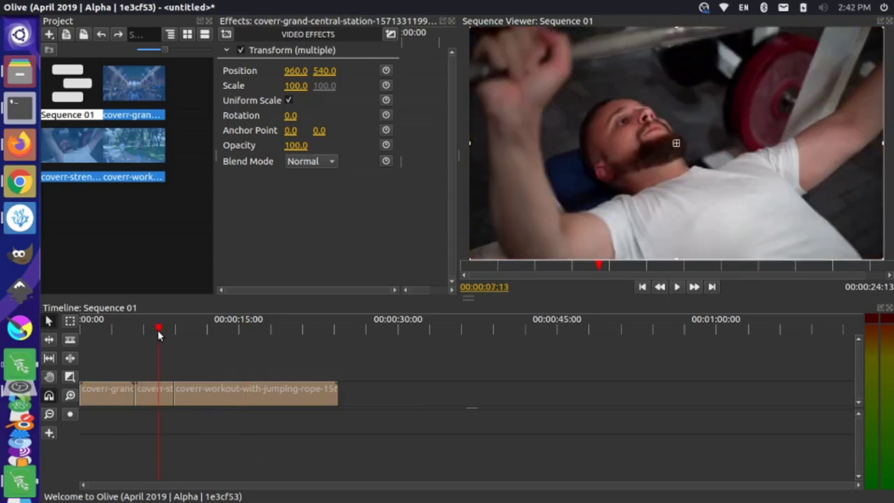
pyautogui.click(221, 328)
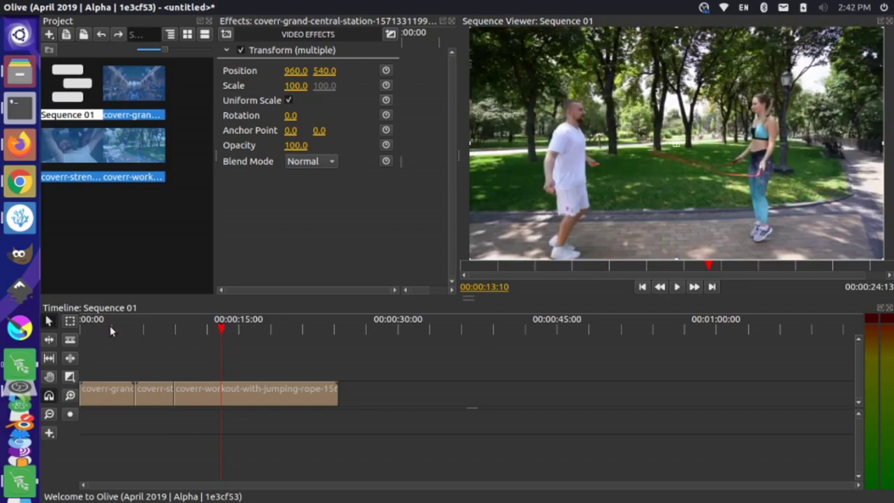
pyautogui.moveTo(110, 325); pyautogui.dragTo(74, 328)
pyautogui.press('space')
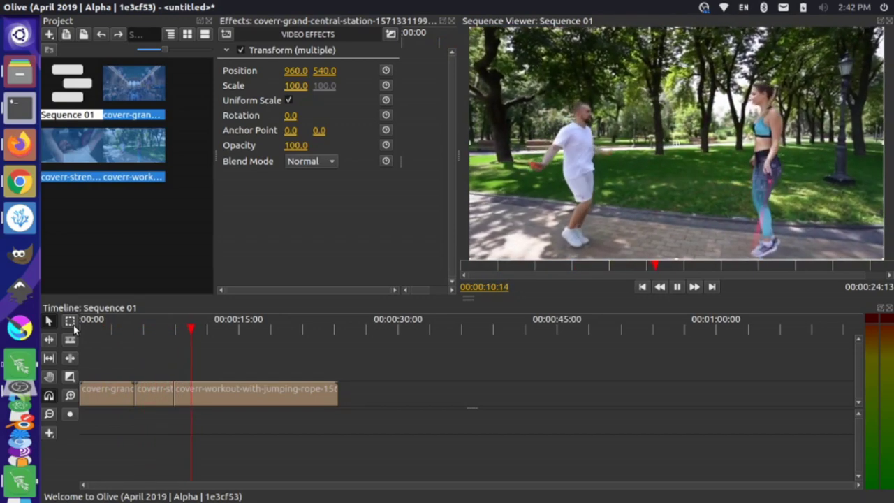
pyautogui.press('space')
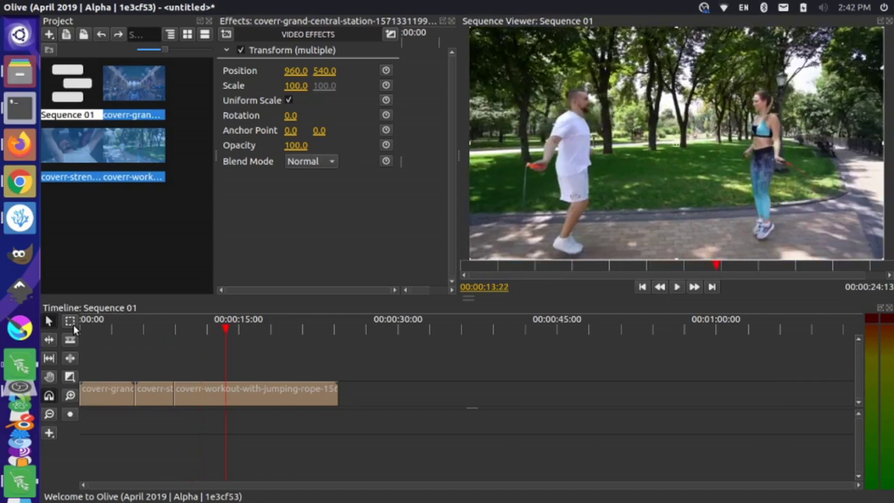